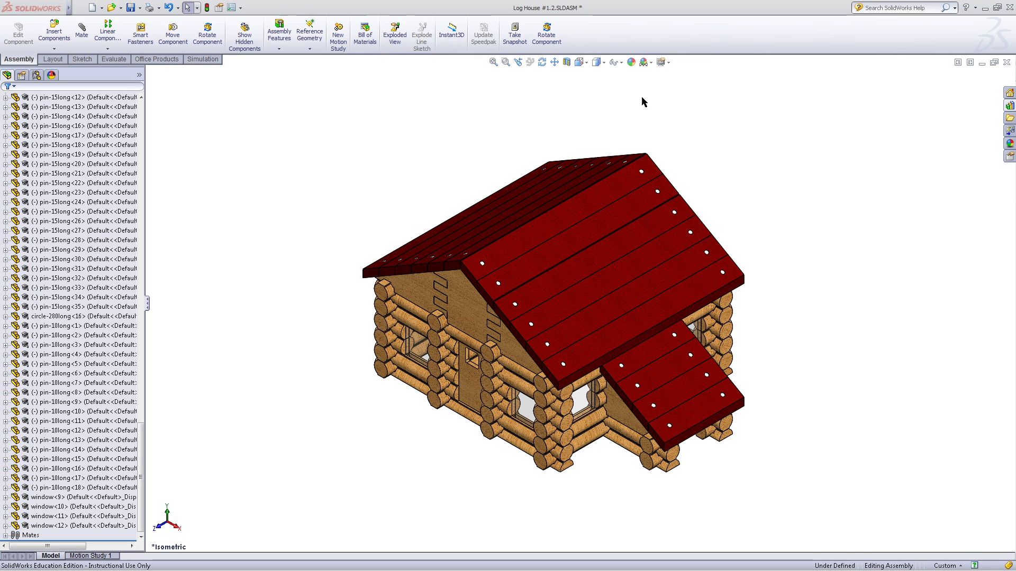
# Try the 3 Point Blue and Ambient Only scenes, then return to Plain White.
pyautogui.click(652, 62)
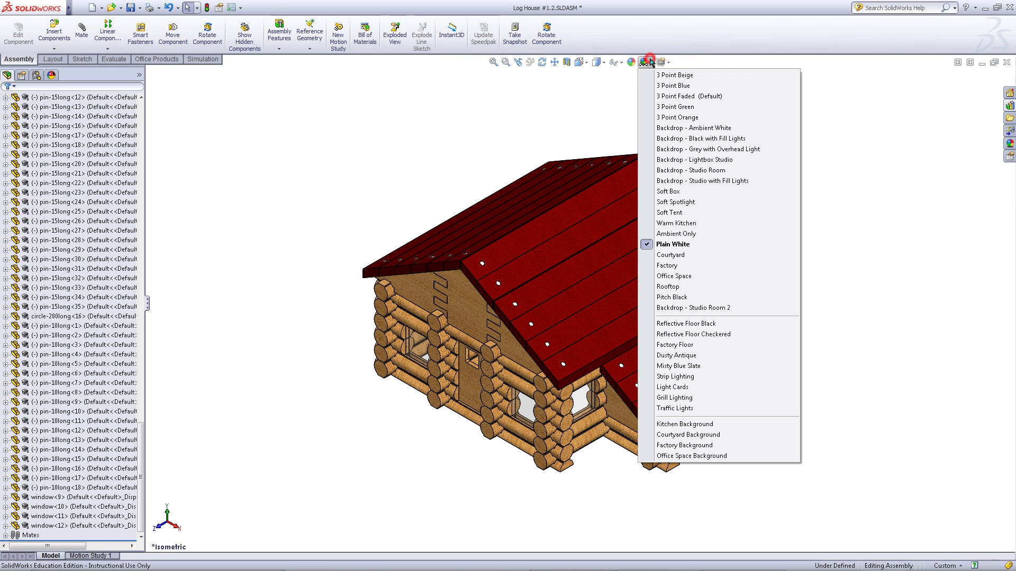
pyautogui.click(671, 86)
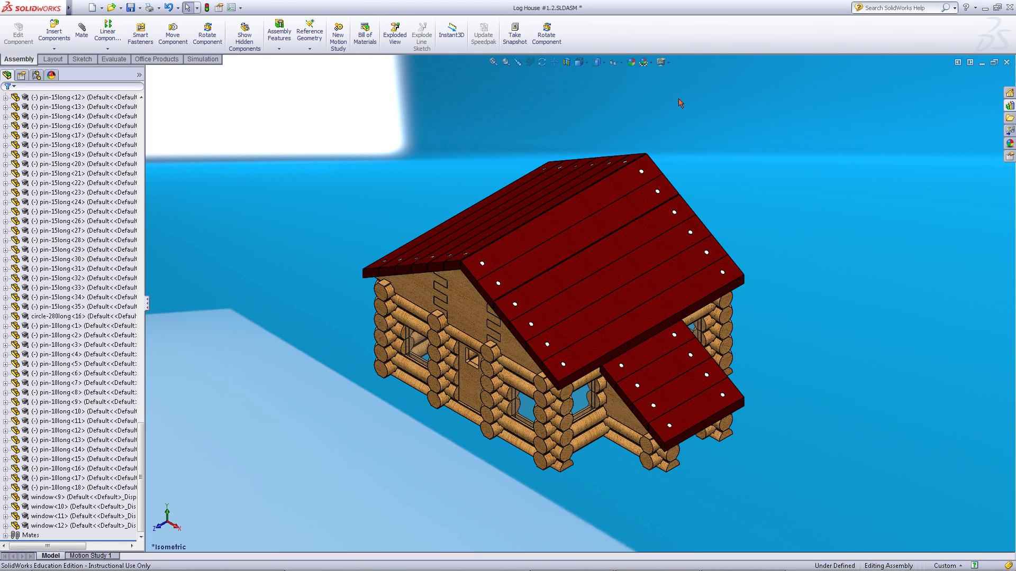
pyautogui.click(651, 62)
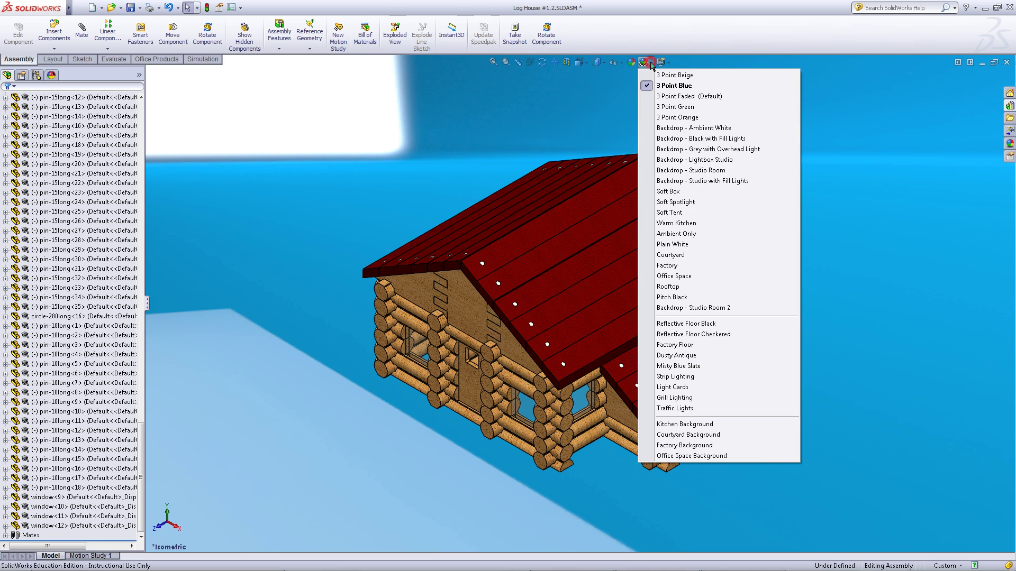
pyautogui.click(697, 235)
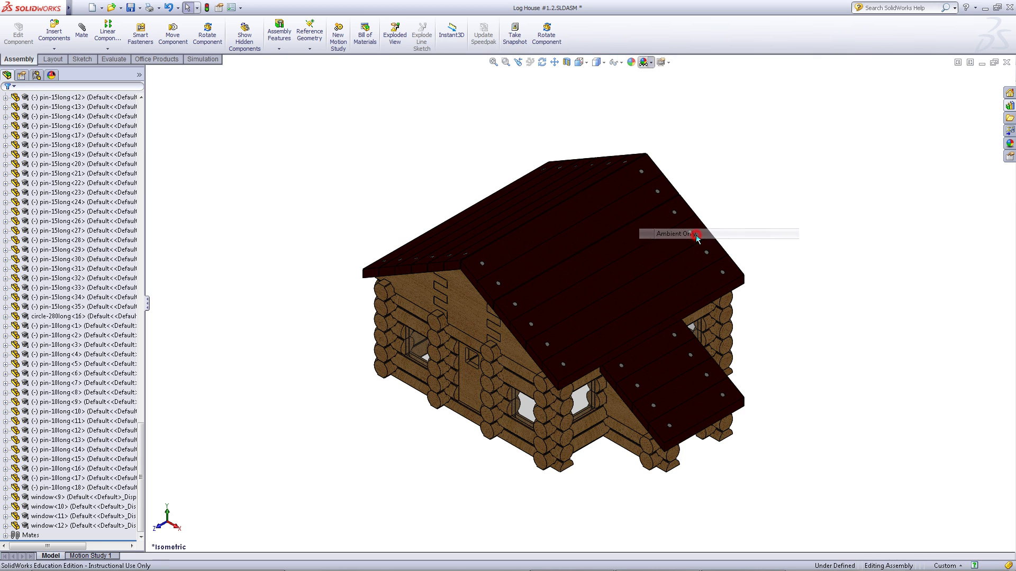
pyautogui.click(651, 63)
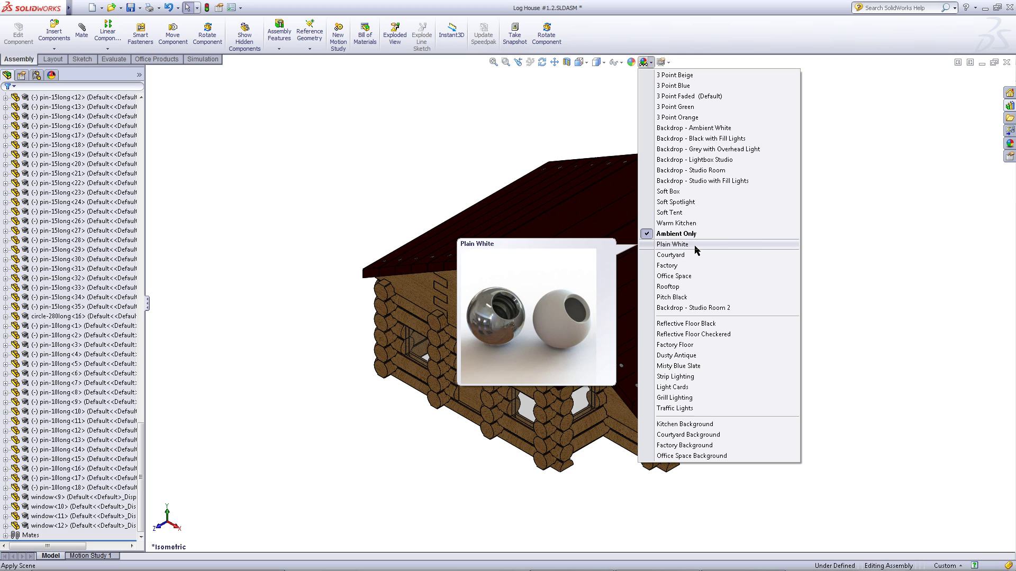
pyautogui.click(697, 245)
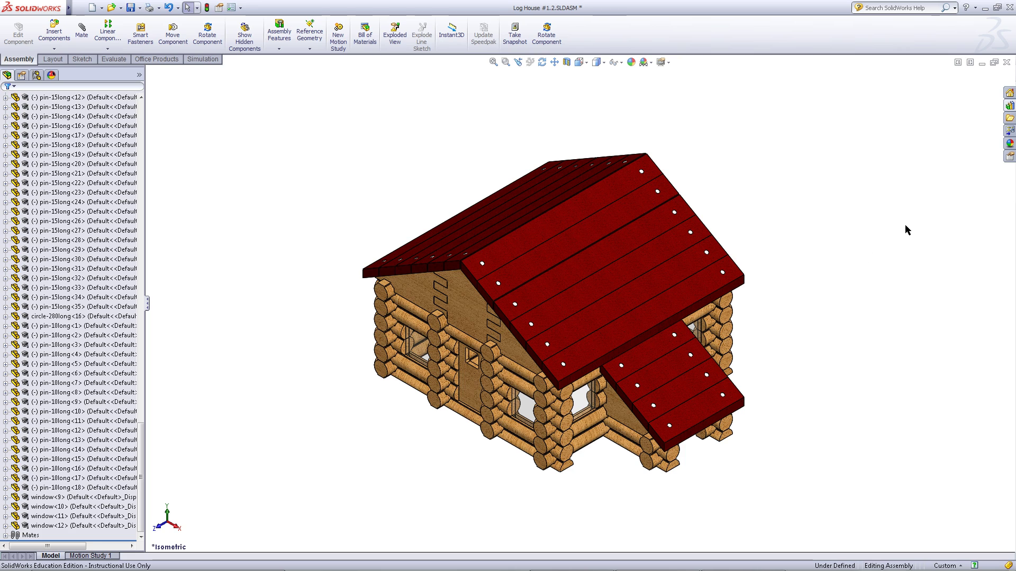
# Drag ground4 from the Log Cabin Parts Grounds folder into the assembly.
pyautogui.click(1009, 108)
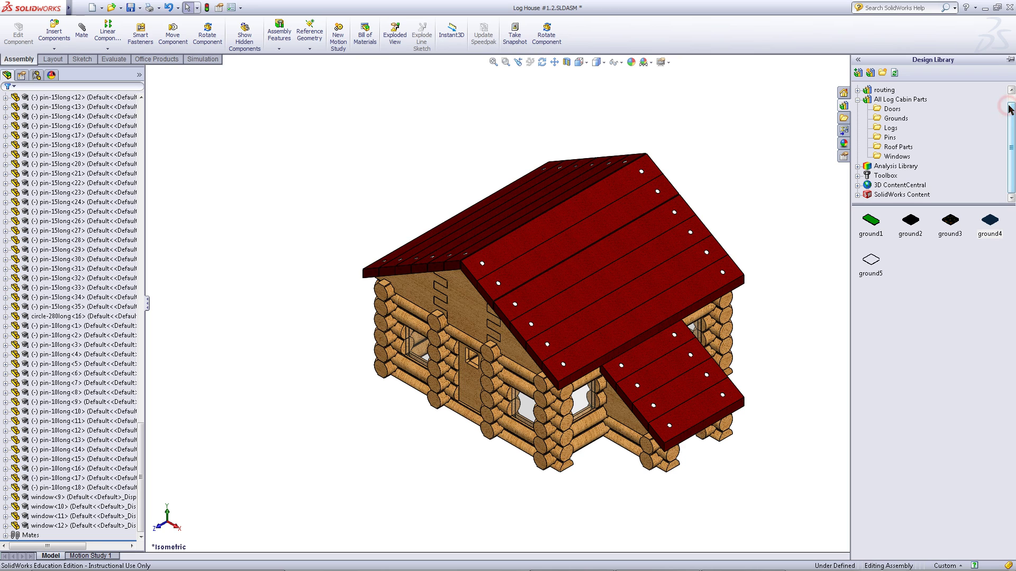
pyautogui.click(898, 119)
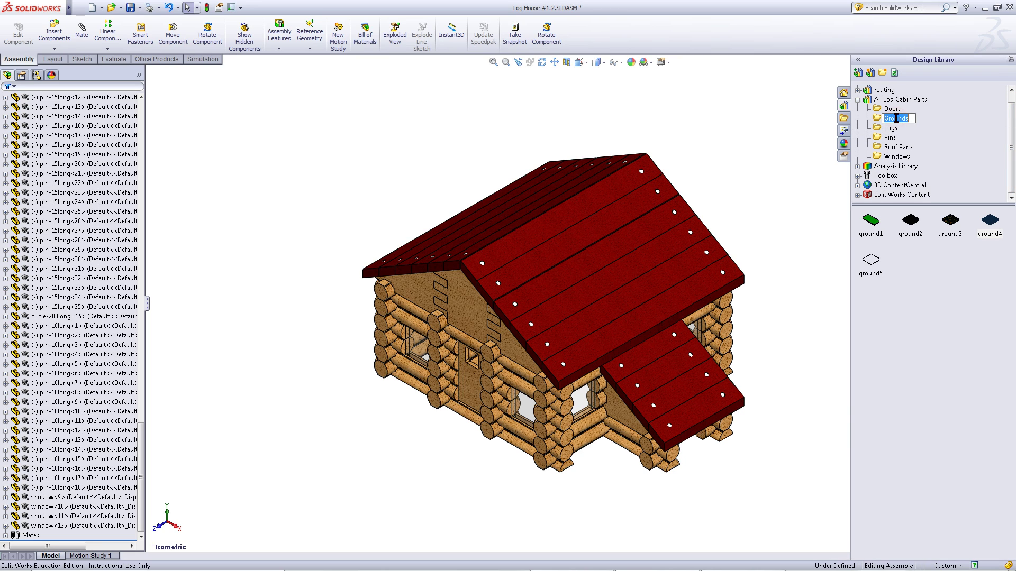
pyautogui.click(992, 225)
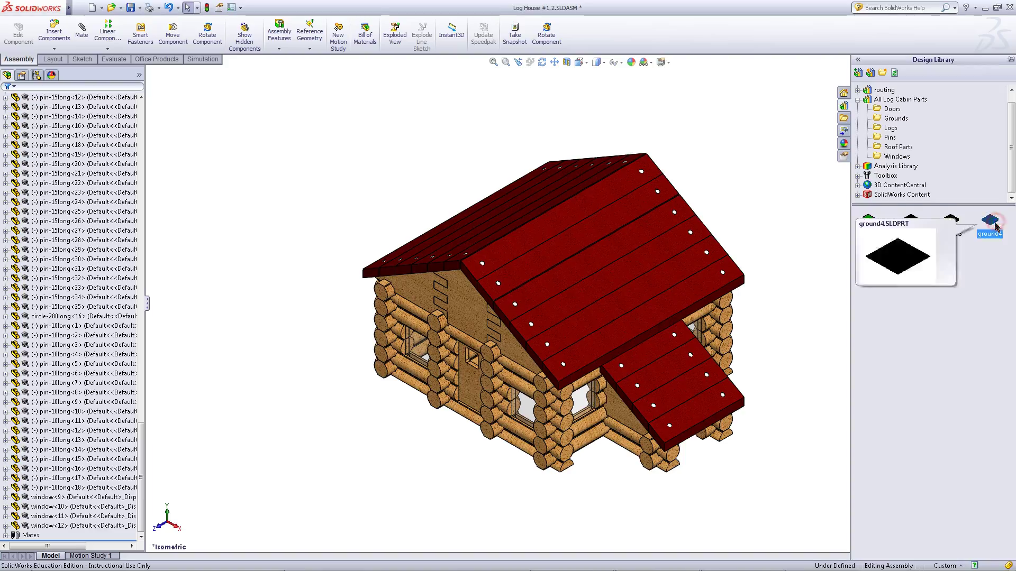
pyautogui.moveTo(1002, 231); pyautogui.dragTo(409, 508)
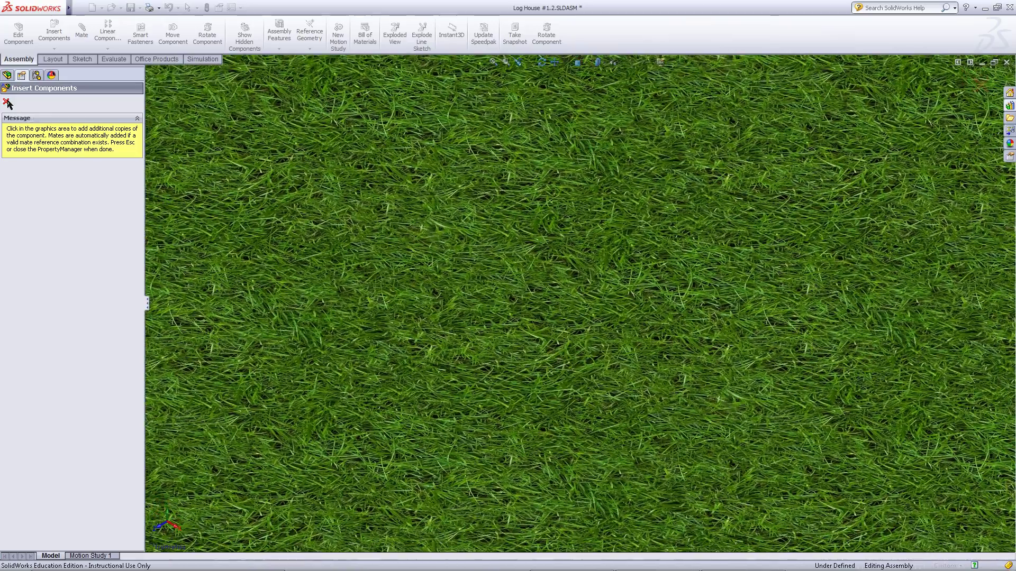
pyautogui.click(11, 103)
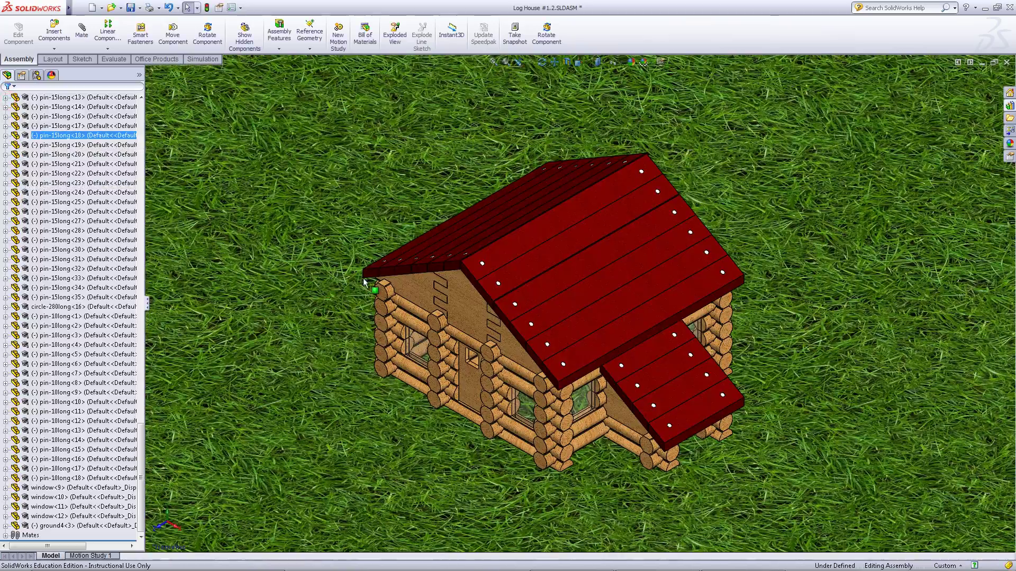
# In isometric view, move the ground4 plate down and left, away from the cabin.
pyautogui.hotkey('ctrl', '7')
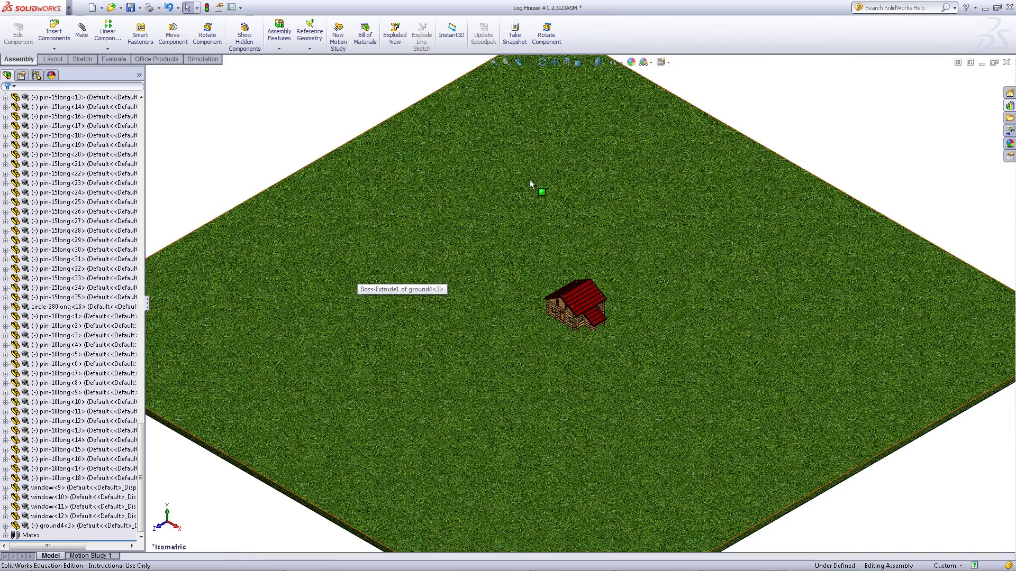
pyautogui.moveTo(523, 196); pyautogui.dragTo(329, 504)
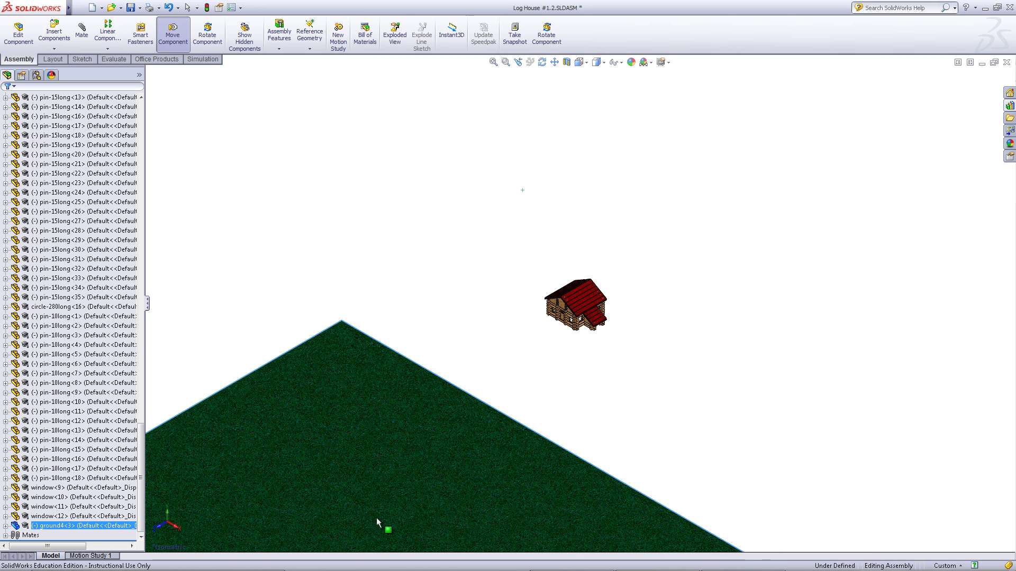
pyautogui.press('Escape')
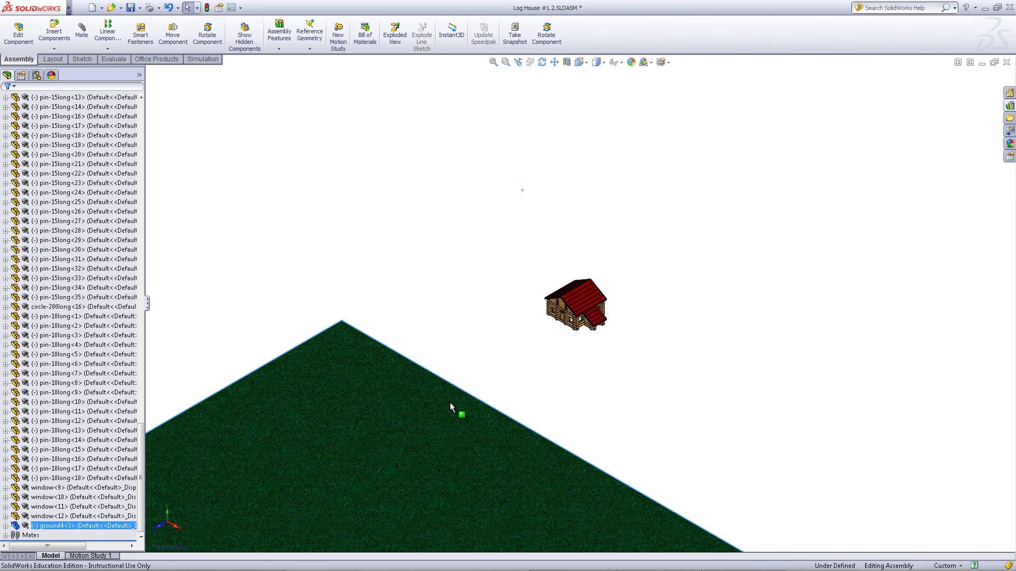
# Mate the ground4 plate coincident with the bottom log face so the cabin sits on it.
pyautogui.rightClick(358, 464)
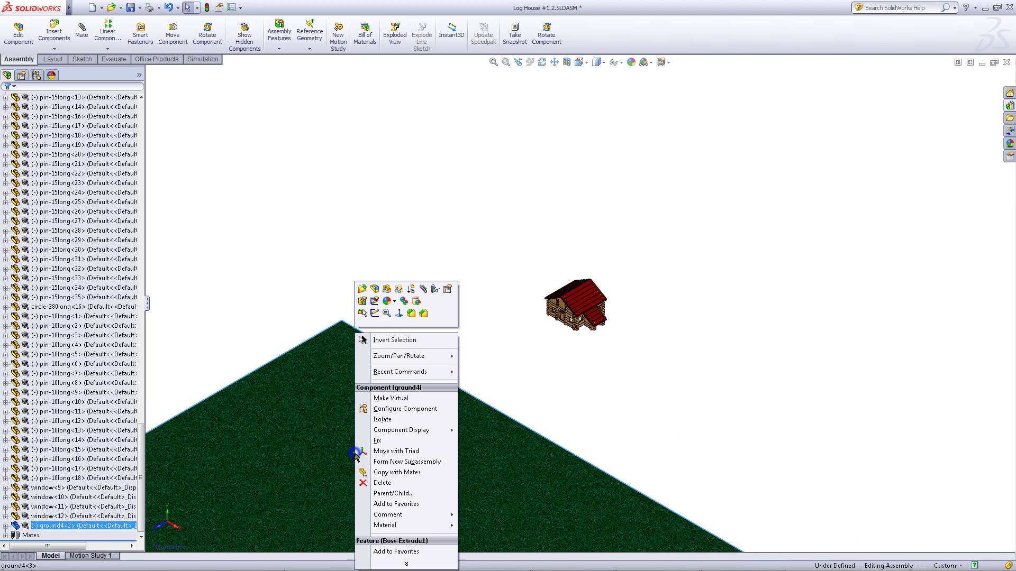
pyautogui.click(424, 289)
pyautogui.moveTo(619, 348); pyautogui.dragTo(415, 185, button='middle')
pyautogui.scroll(-10, 392, 215)
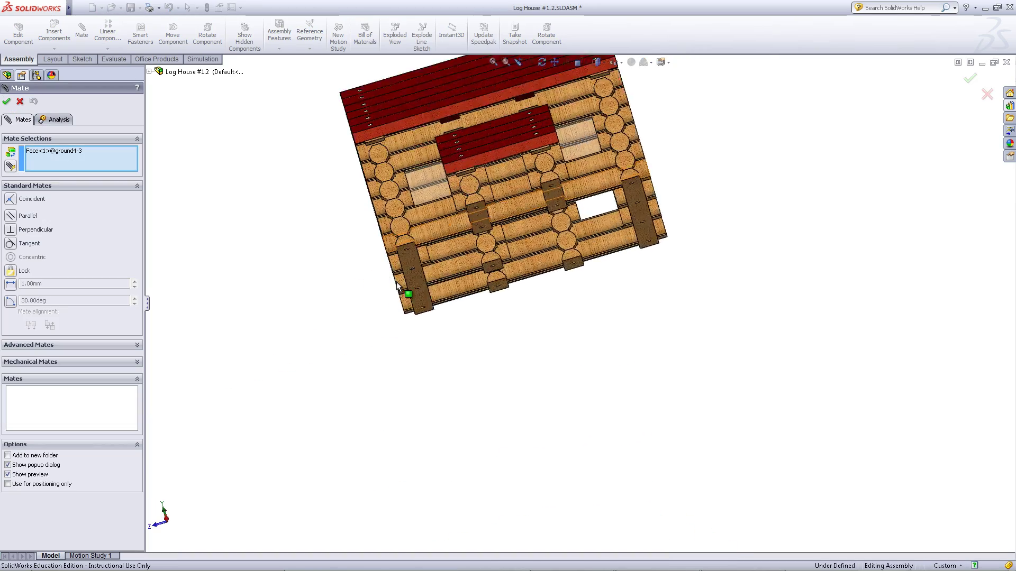
pyautogui.scroll(-3, 418, 280)
pyautogui.click(446, 278)
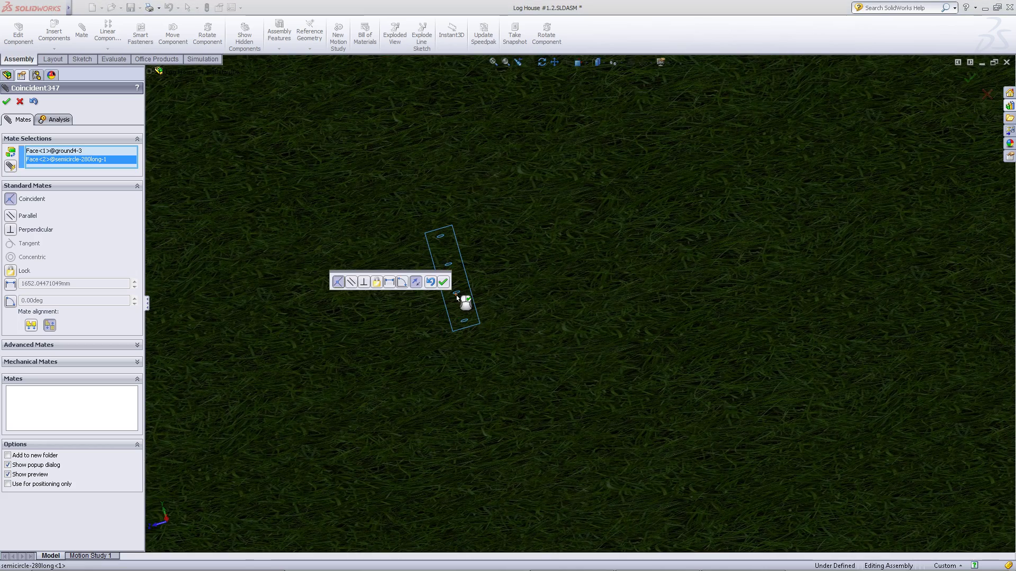
pyautogui.click(443, 282)
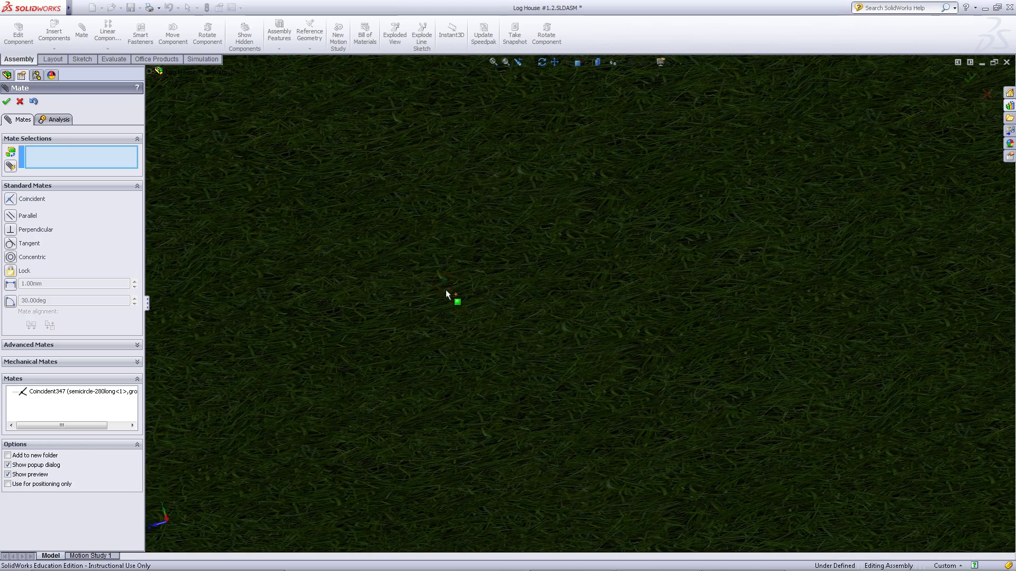
pyautogui.scroll(10, 446, 290)
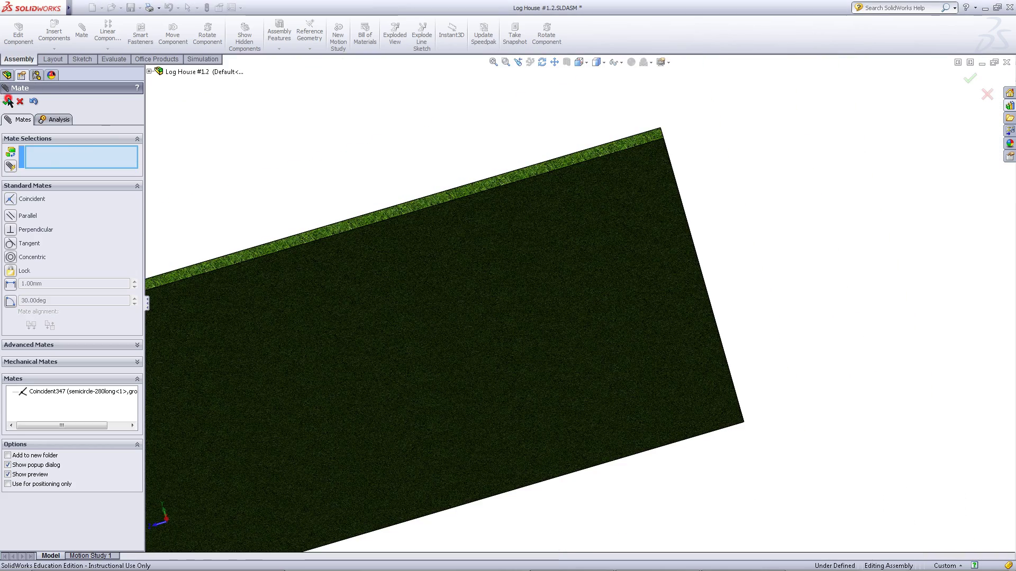
pyautogui.click(8, 101)
pyautogui.moveTo(364, 163); pyautogui.dragTo(329, 212, button='middle')
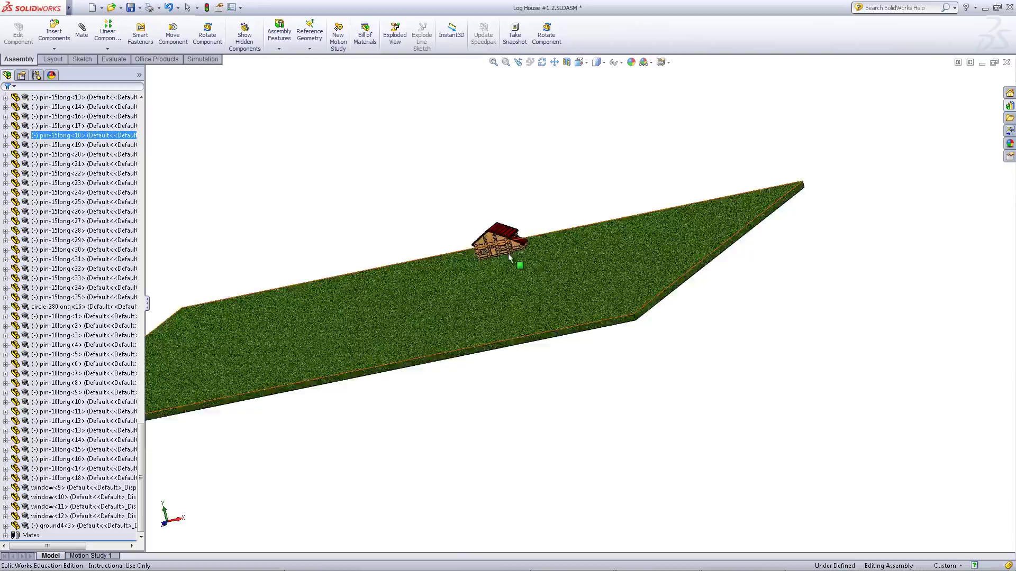
# Zoom in and orbit until the cabin's front, roof and side extension face the viewer.
pyautogui.scroll(6, 508, 253)
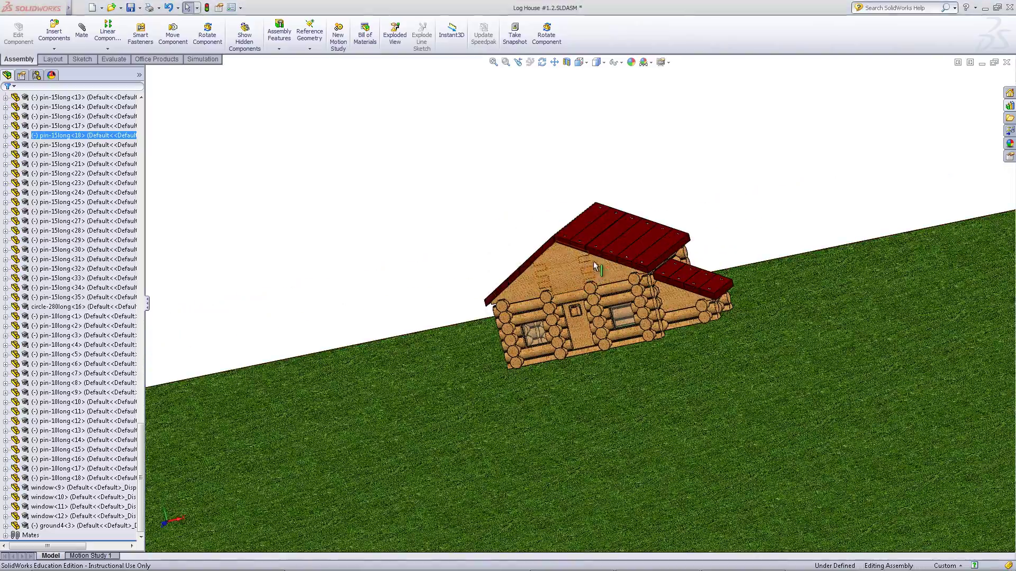
pyautogui.moveTo(596, 266); pyautogui.dragTo(654, 264, button='middle')
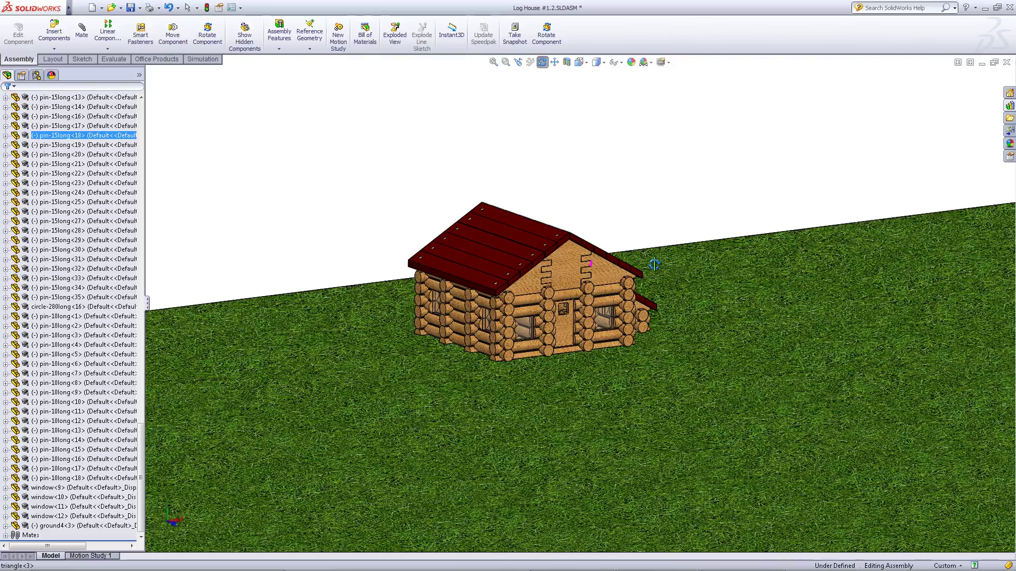
pyautogui.moveTo(651, 261); pyautogui.dragTo(567, 253, button='middle')
pyautogui.click(453, 140)
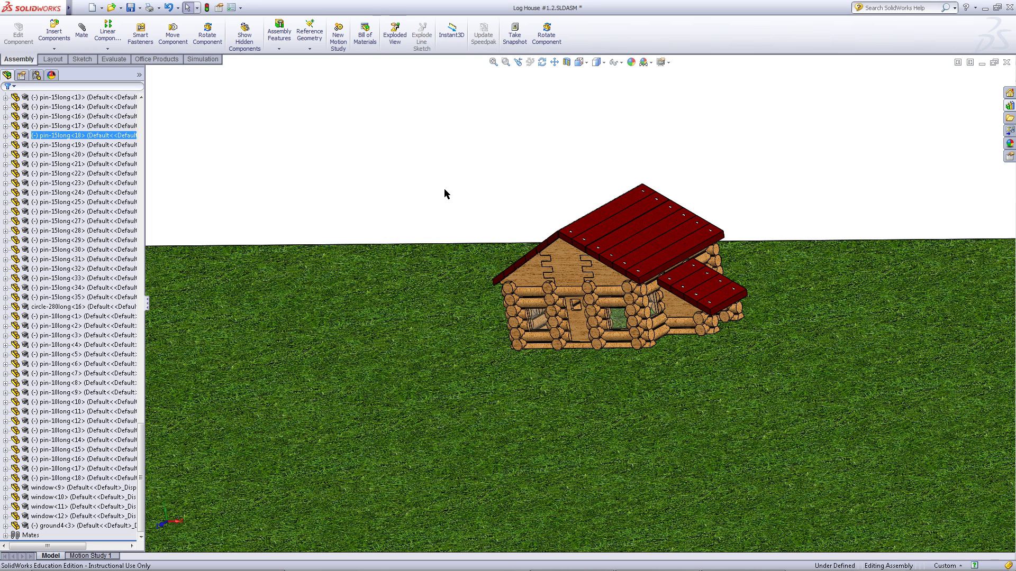
# In Edit Scene, set the background colour to blue.
pyautogui.rightClick(436, 140)
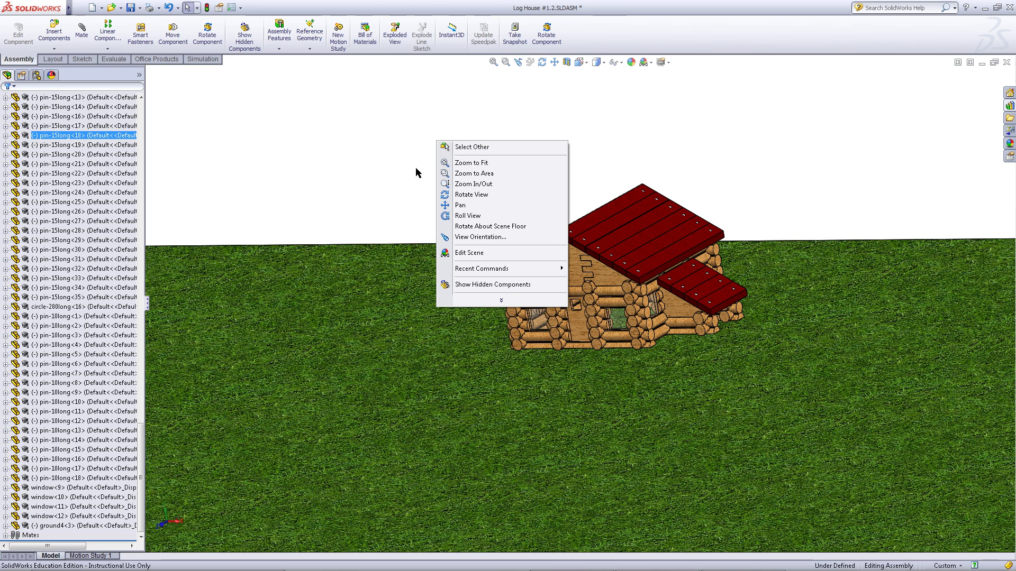
pyautogui.click(460, 253)
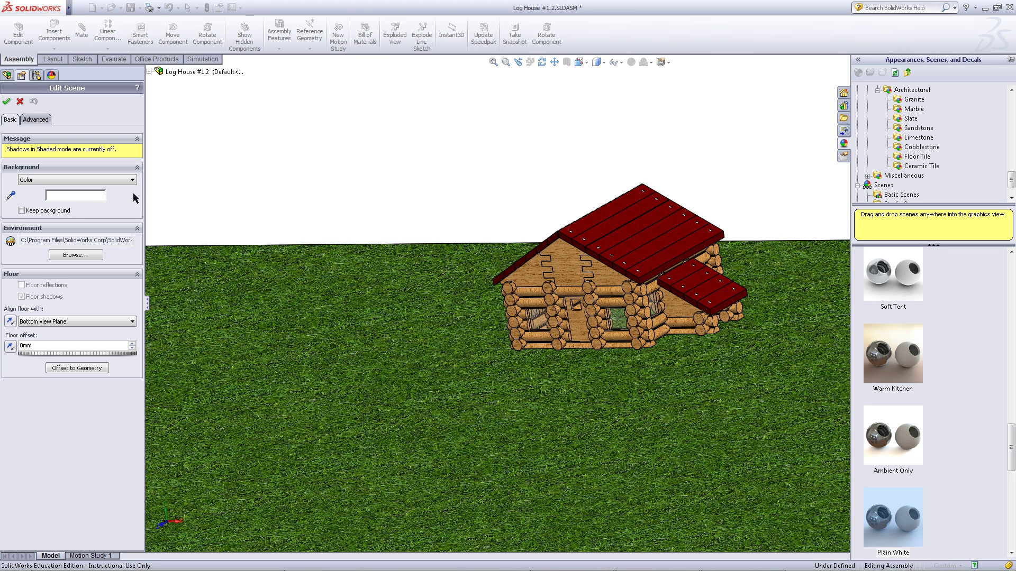
pyautogui.click(98, 197)
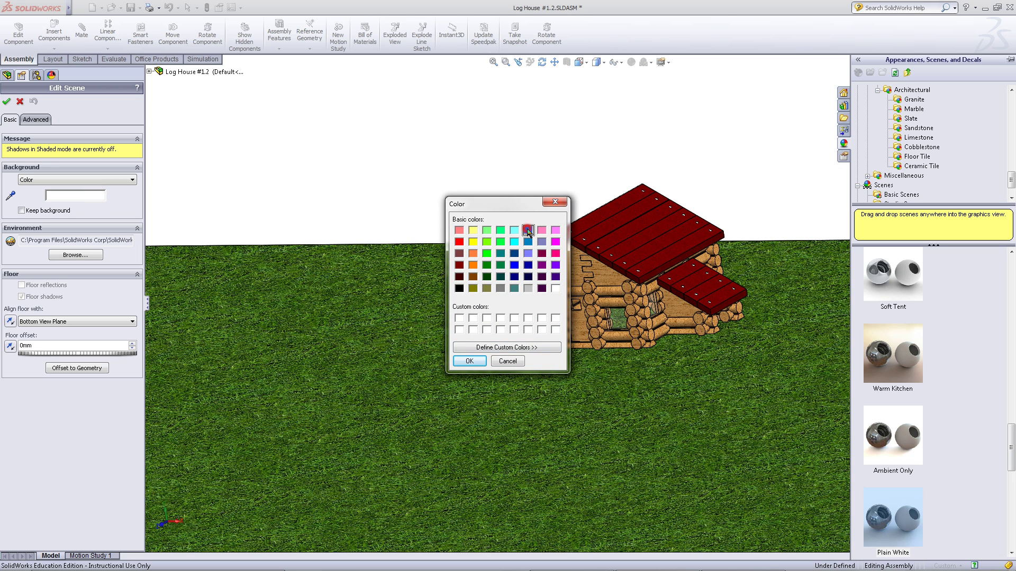
pyautogui.click(467, 360)
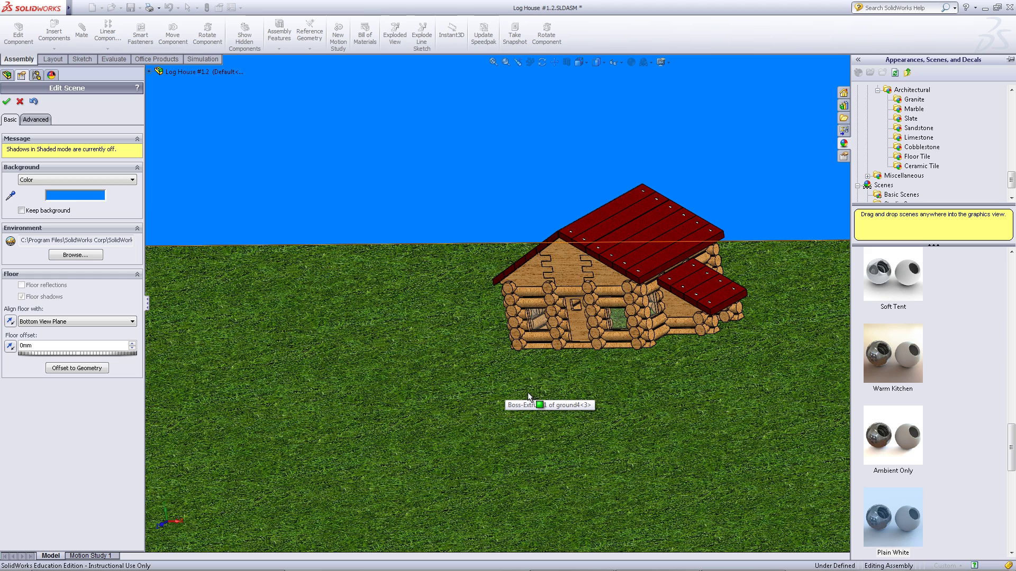
# Define a lighter custom blue by raising Lum, and accept the scene changes.
pyautogui.click(90, 196)
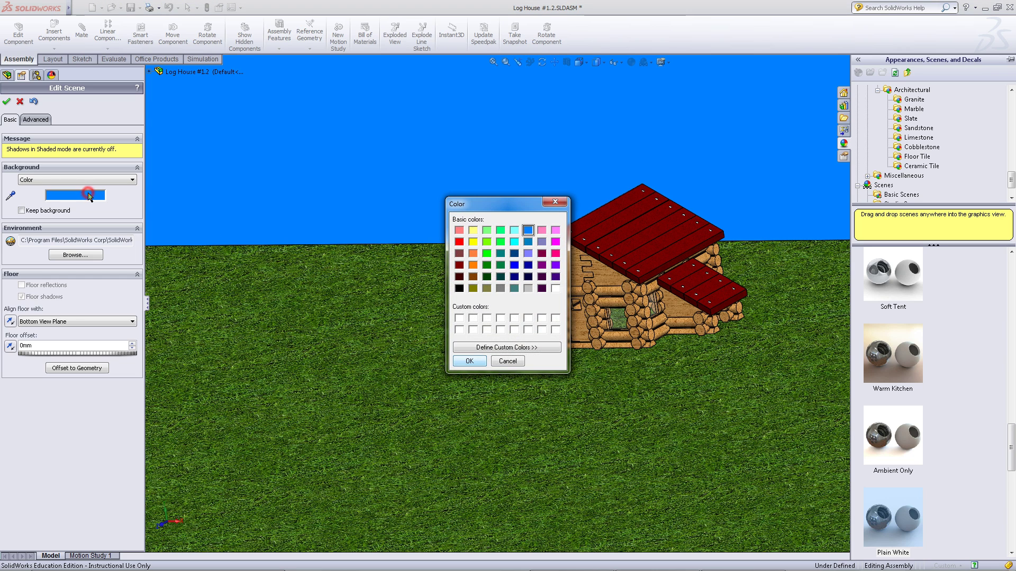
pyautogui.click(494, 349)
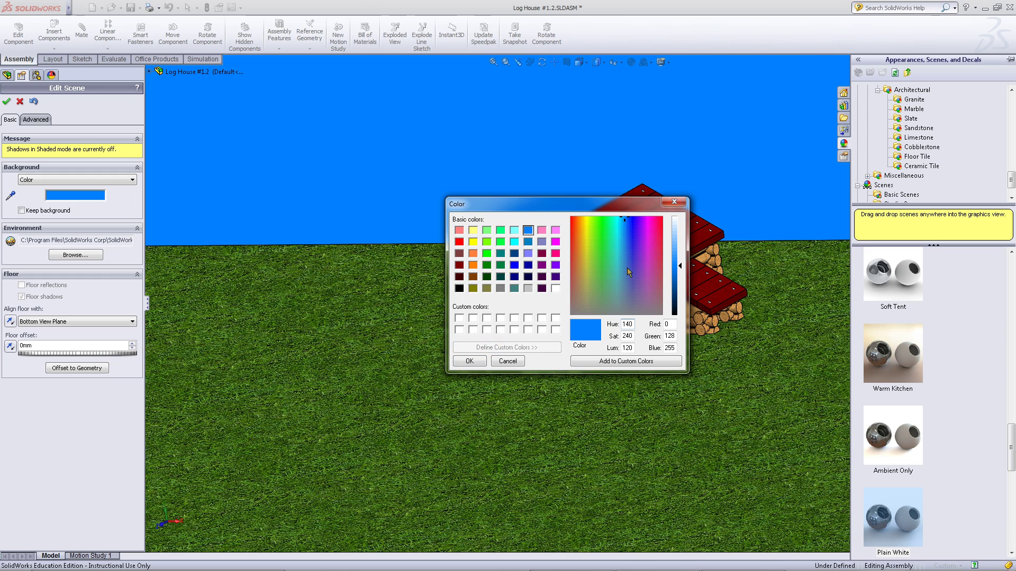
pyautogui.moveTo(681, 269); pyautogui.dragTo(681, 255)
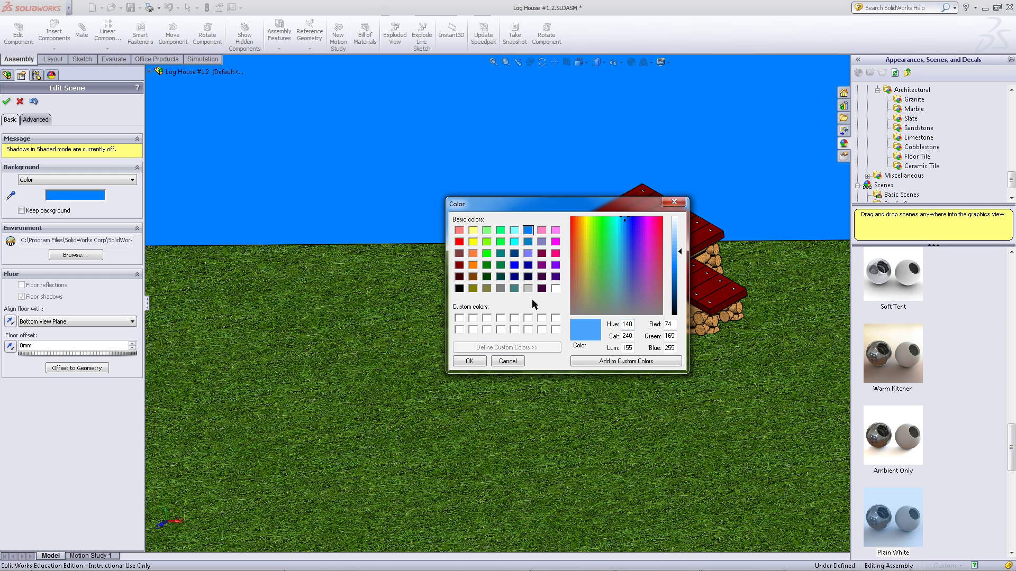
pyautogui.click(466, 361)
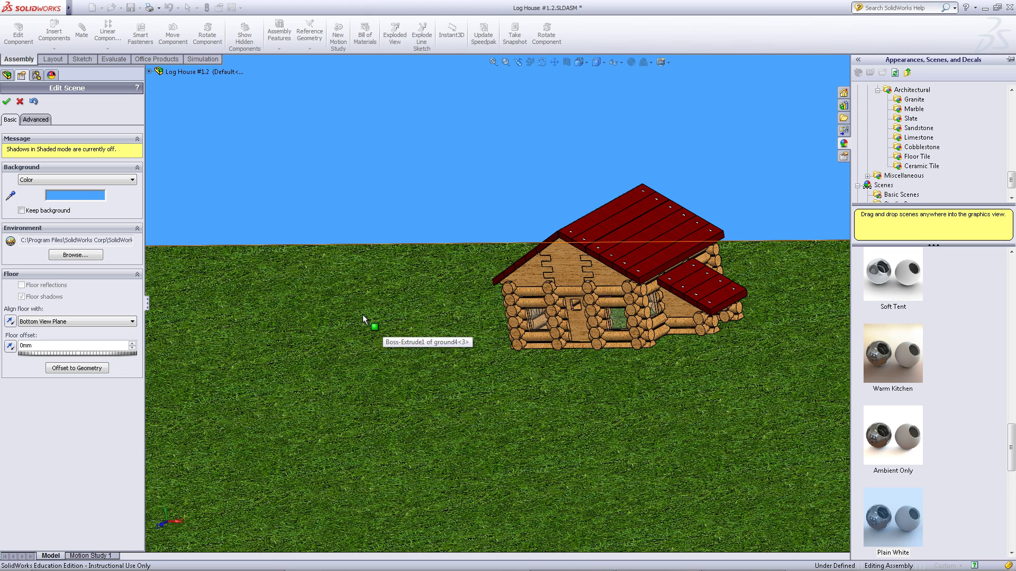
pyautogui.click(7, 104)
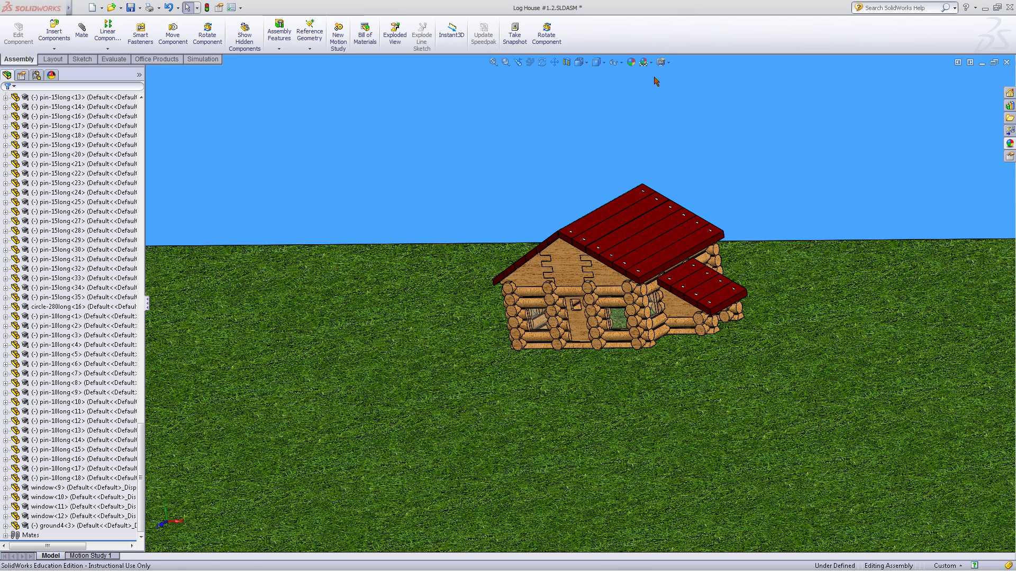
# Toggle Perspective and orbit to a low, frontal view of the cabin.
pyautogui.click(664, 61)
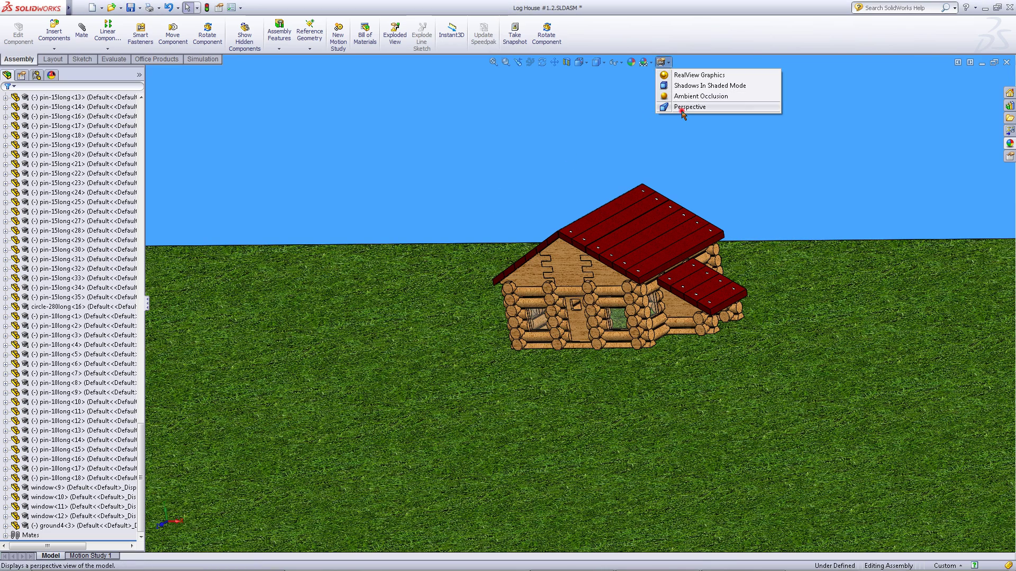
pyautogui.click(682, 108)
pyautogui.moveTo(653, 334); pyautogui.dragTo(651, 390, button='middle')
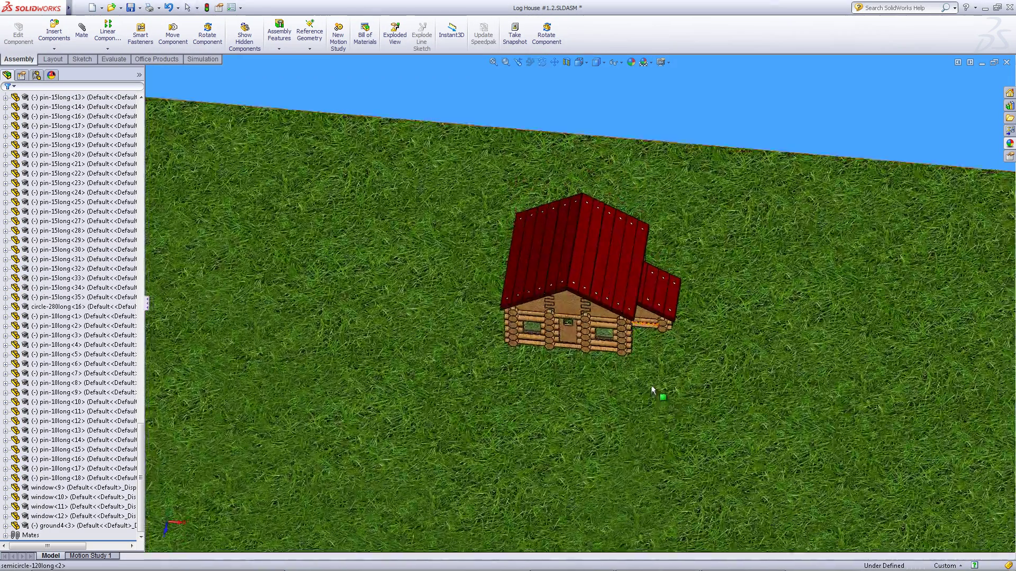
pyautogui.scroll(5, 651, 390)
pyautogui.moveTo(592, 344); pyautogui.dragTo(579, 287, button='middle')
pyautogui.scroll(-6, 551, 316)
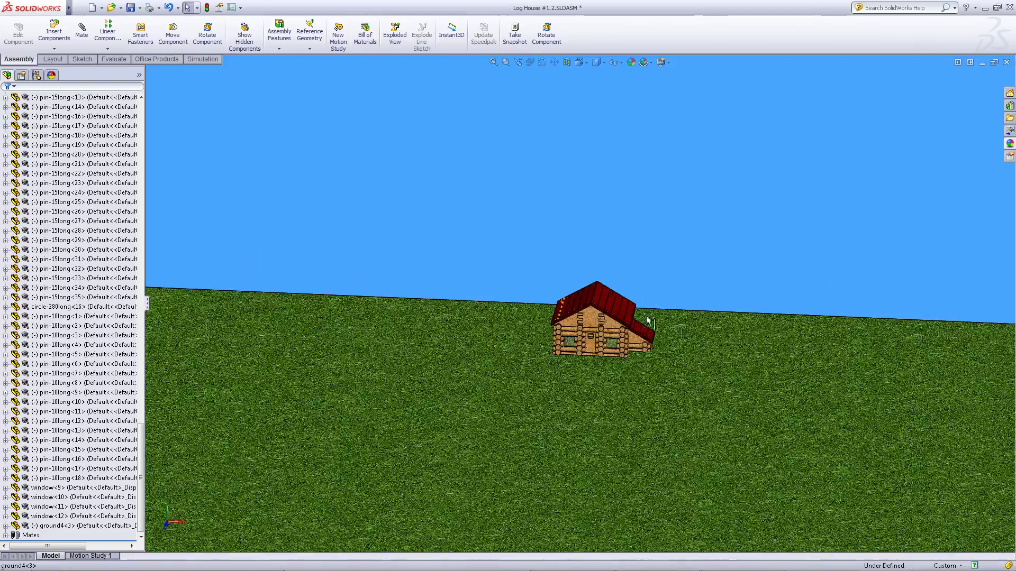
# Toggle Ambient Occlusion, Shadows In Shaded Mode and RealView Graphics.
pyautogui.click(661, 62)
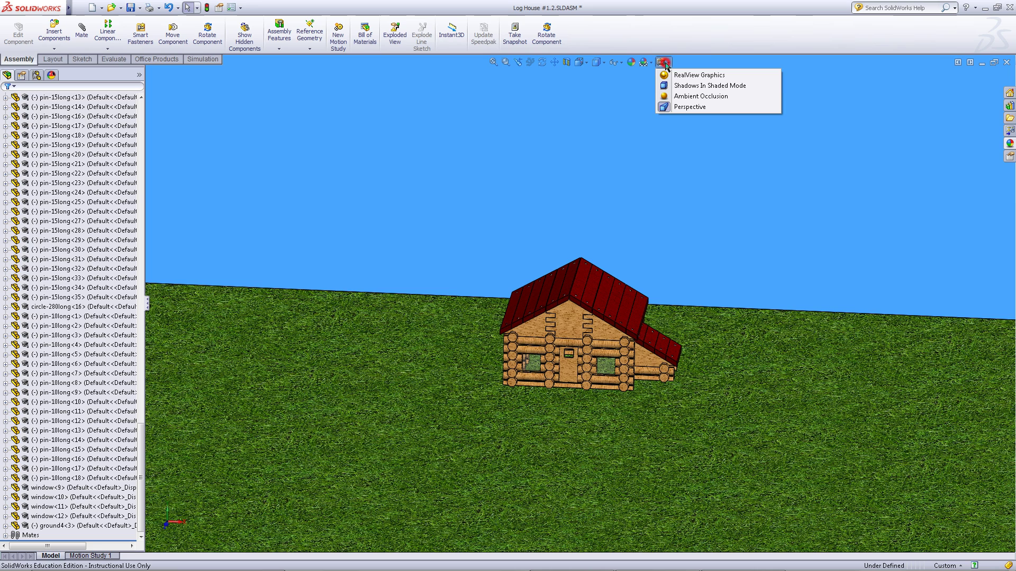
pyautogui.click(670, 97)
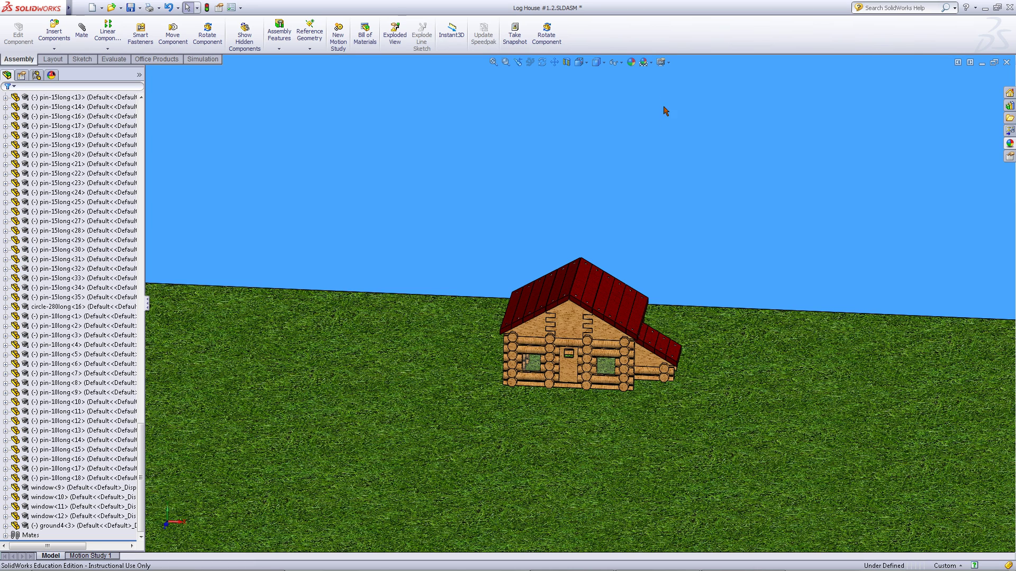
pyautogui.click(662, 62)
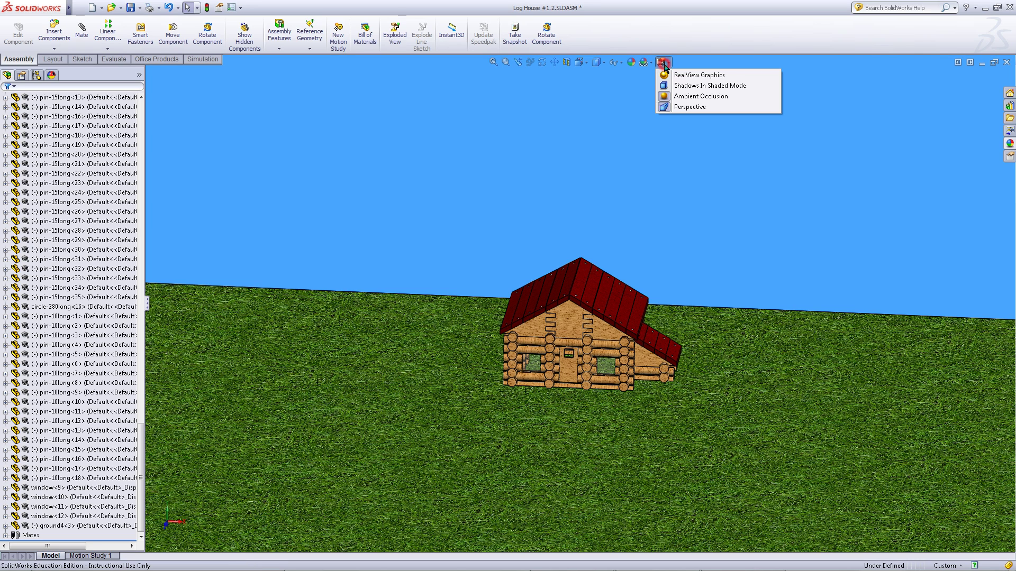
pyautogui.click(678, 86)
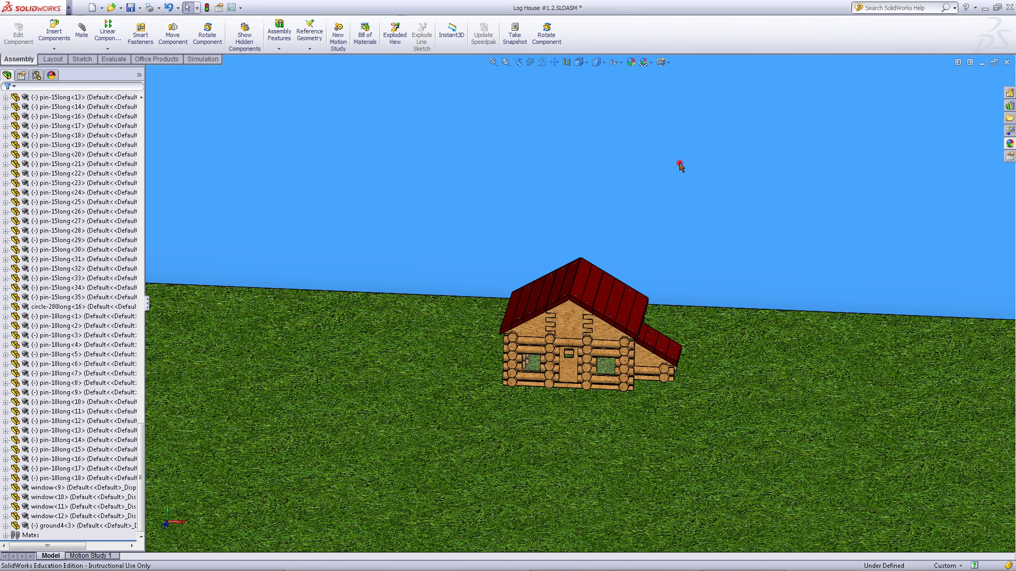
pyautogui.click(662, 63)
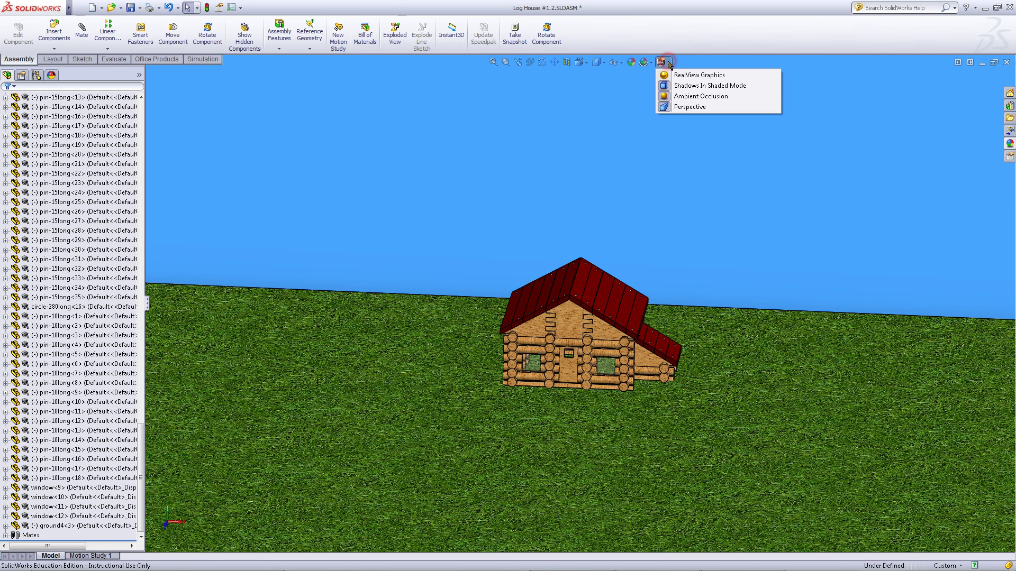
pyautogui.click(682, 79)
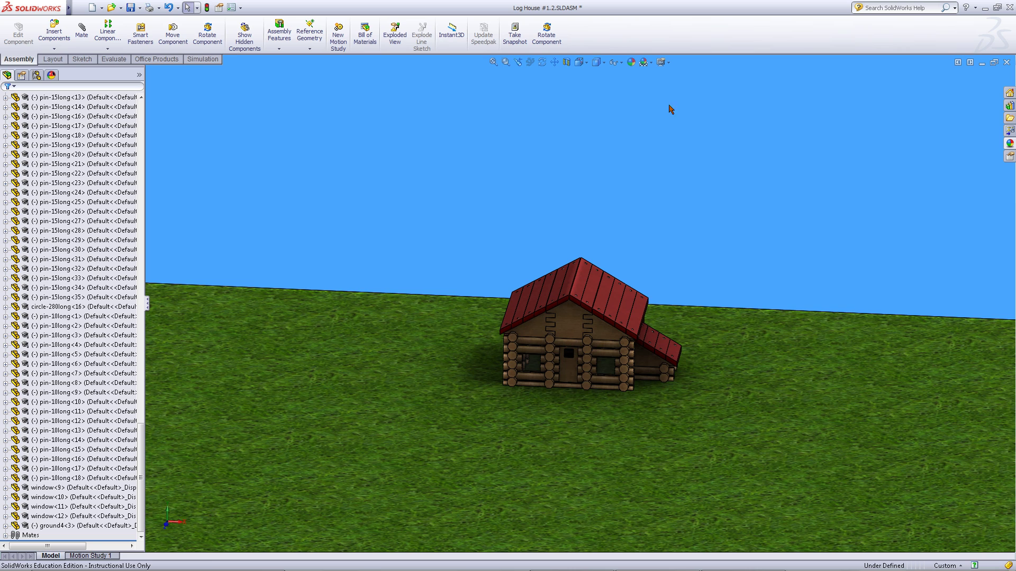
# Toggle Shadows In Shaded Mode, Ambient Occlusion and Perspective back off.
pyautogui.click(663, 62)
pyautogui.click(678, 86)
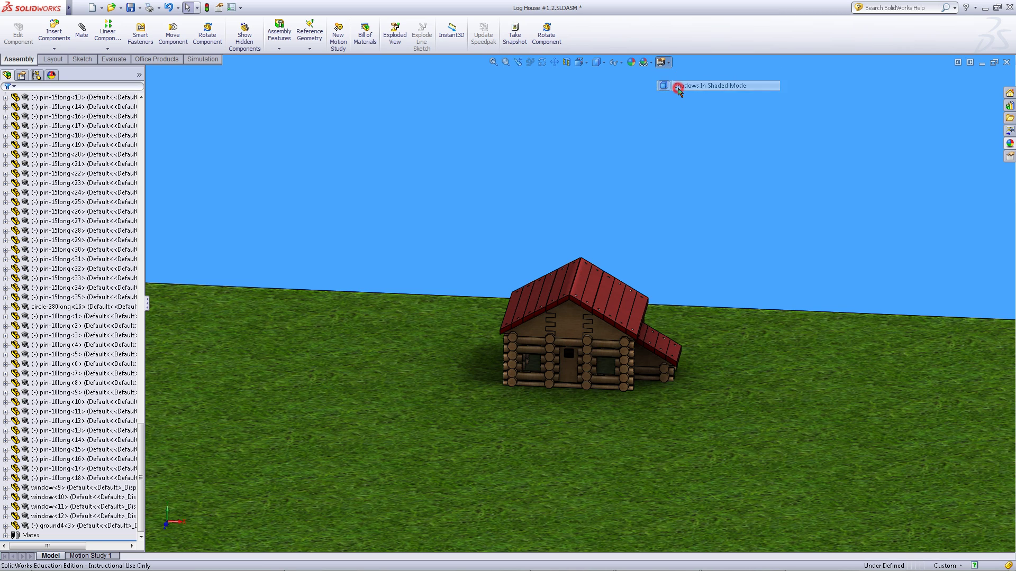
pyautogui.click(662, 63)
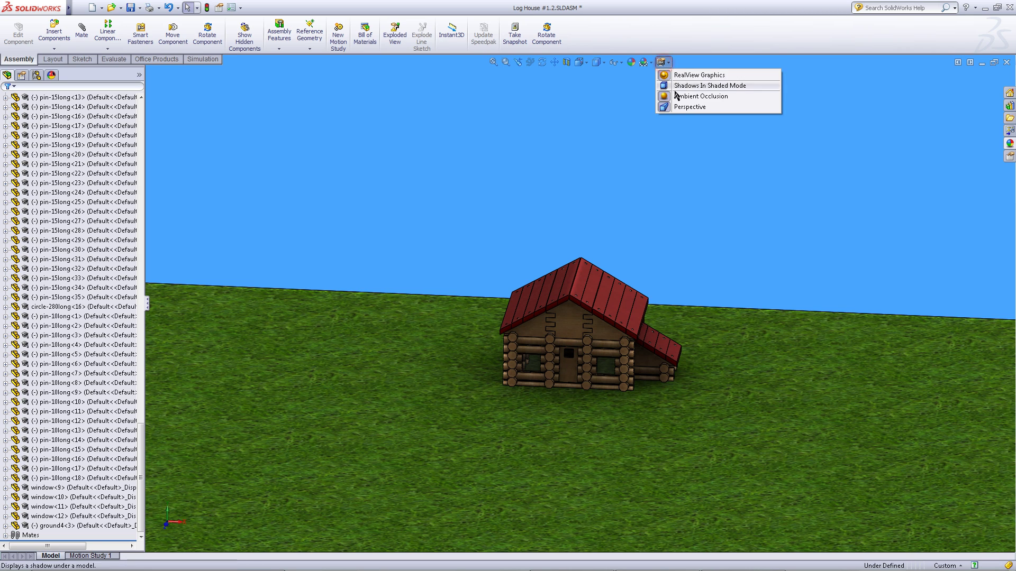
pyautogui.click(677, 101)
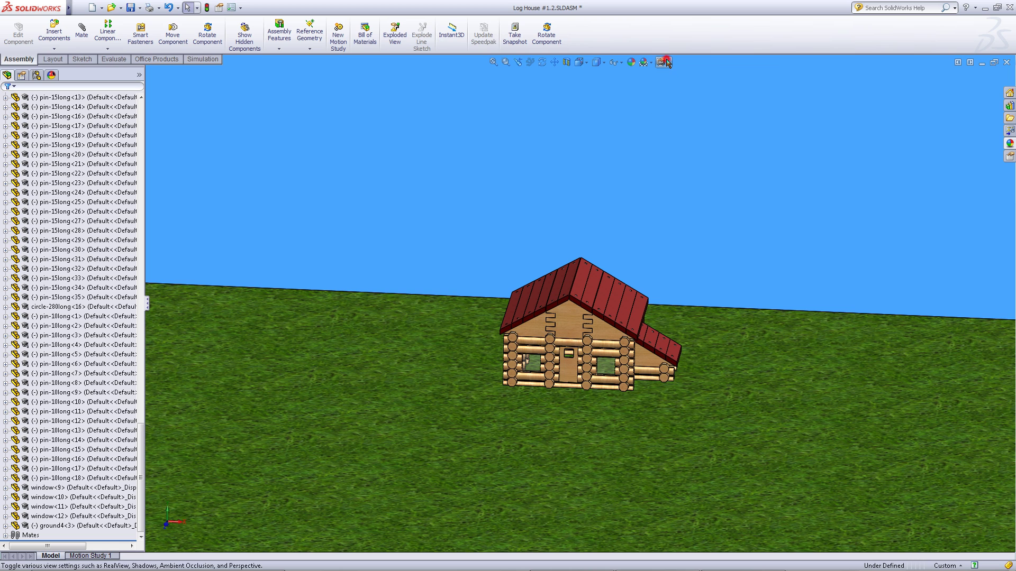
pyautogui.click(662, 62)
pyautogui.click(679, 106)
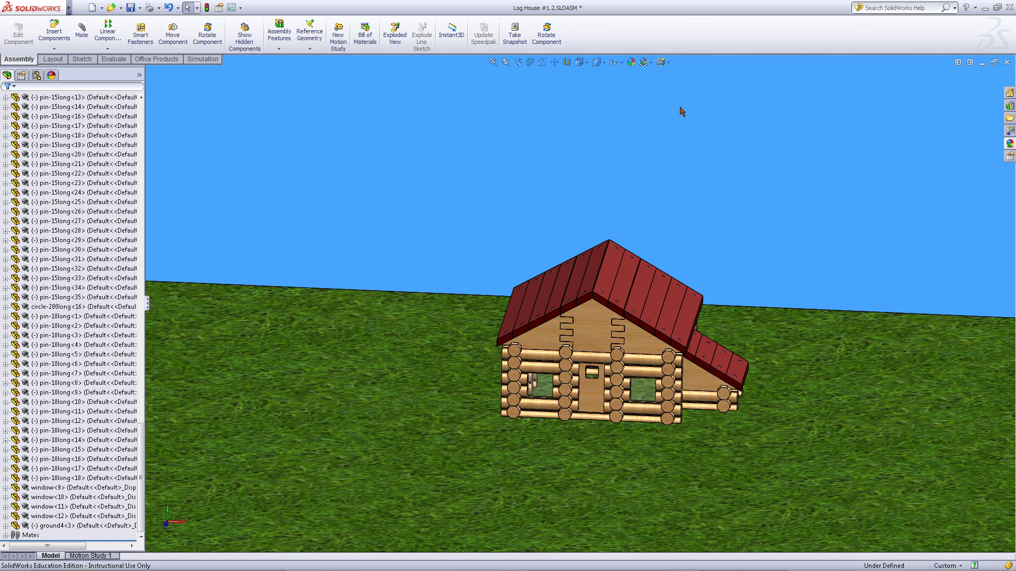
# Turn on Shadows In Shaded Mode and Ambient Occlusion, and toggle Perspective.
pyautogui.click(664, 63)
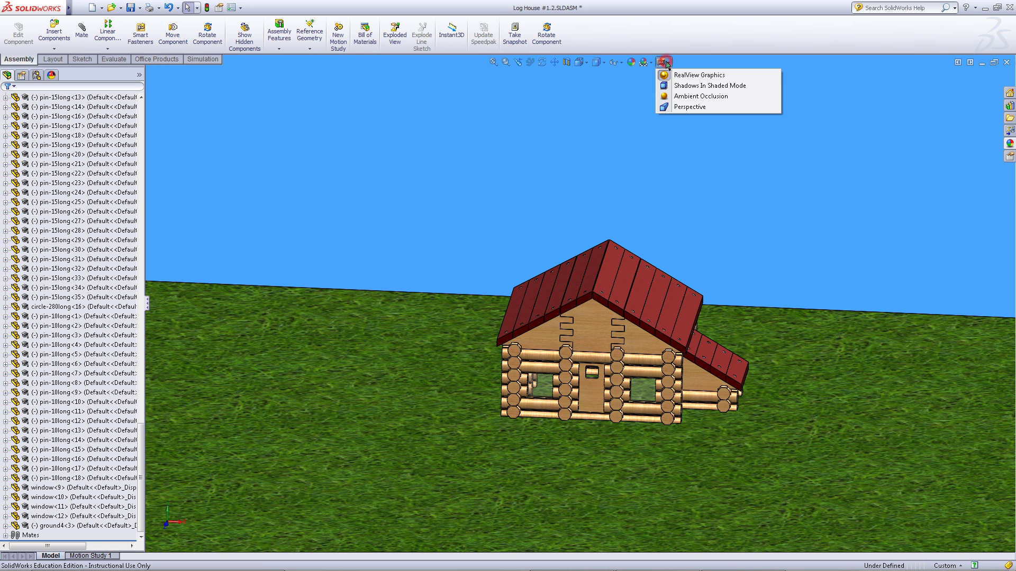
pyautogui.click(677, 86)
pyautogui.click(663, 63)
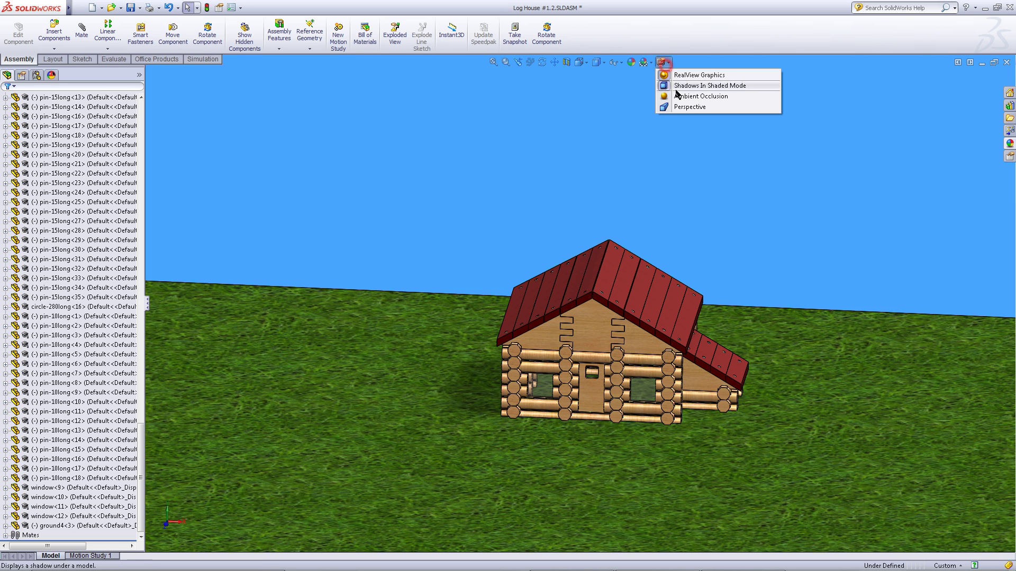
pyautogui.click(678, 97)
pyautogui.click(663, 62)
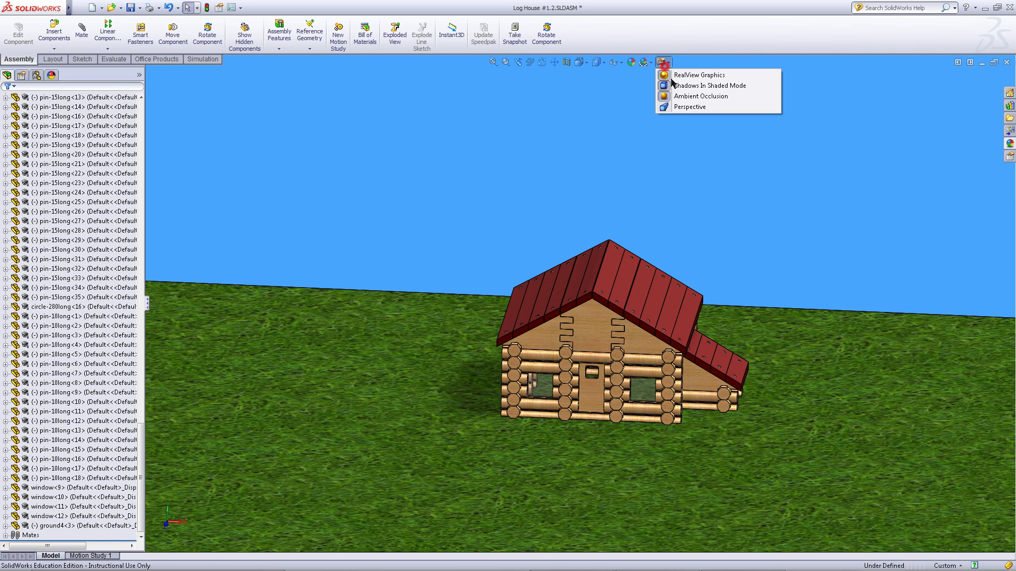
pyautogui.click(679, 107)
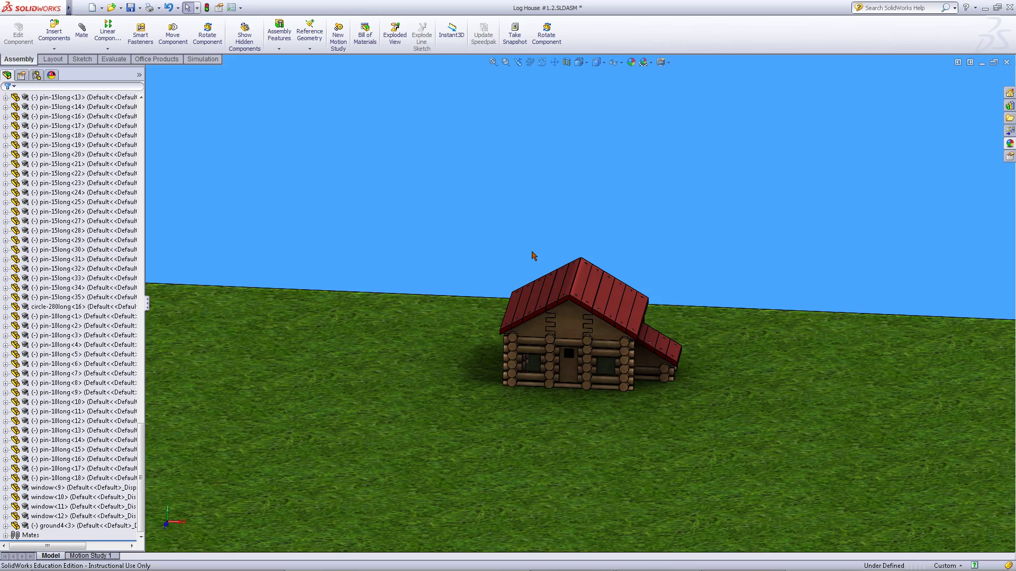
pyautogui.moveTo(532, 256); pyautogui.dragTo(489, 243, button='middle')
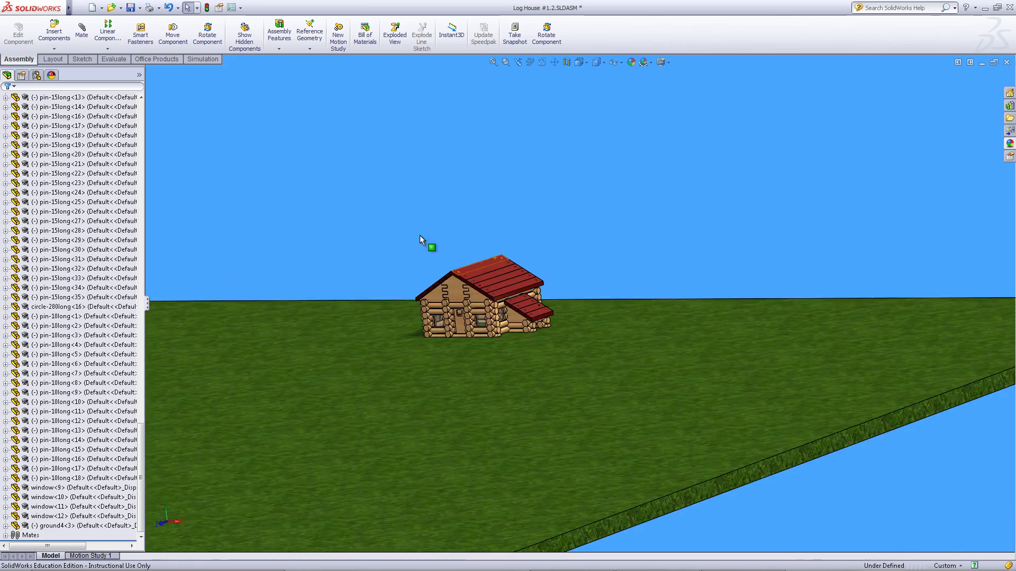
pyautogui.scroll(-5, 381, 226)
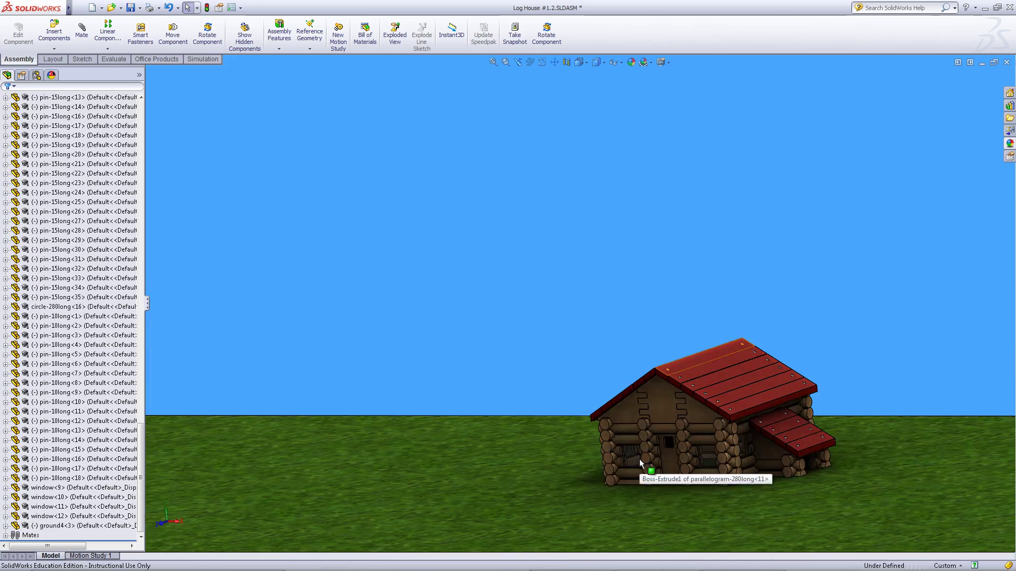
pyautogui.moveTo(642, 473); pyautogui.dragTo(660, 453, button='middle')
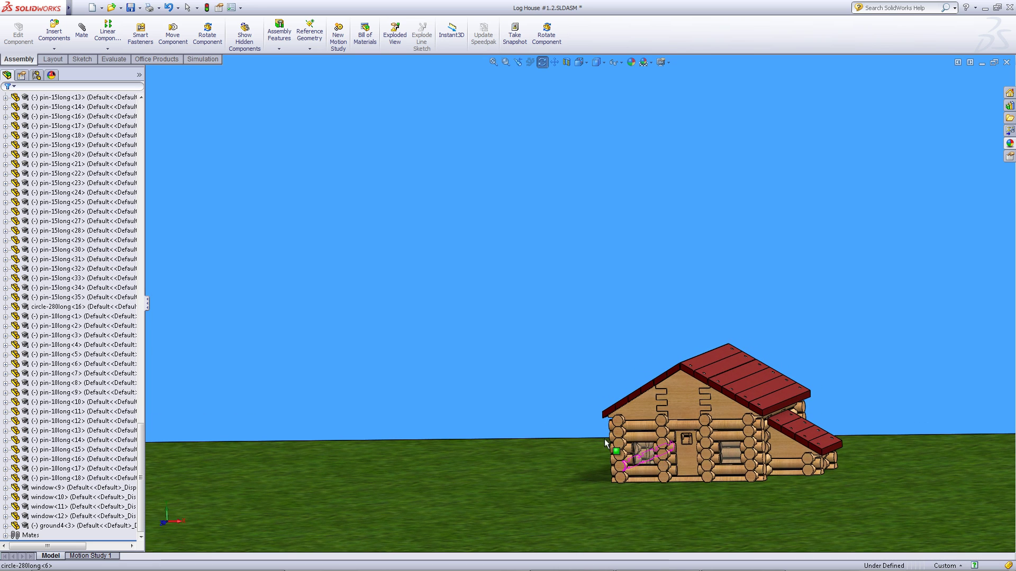
pyautogui.press('Escape')
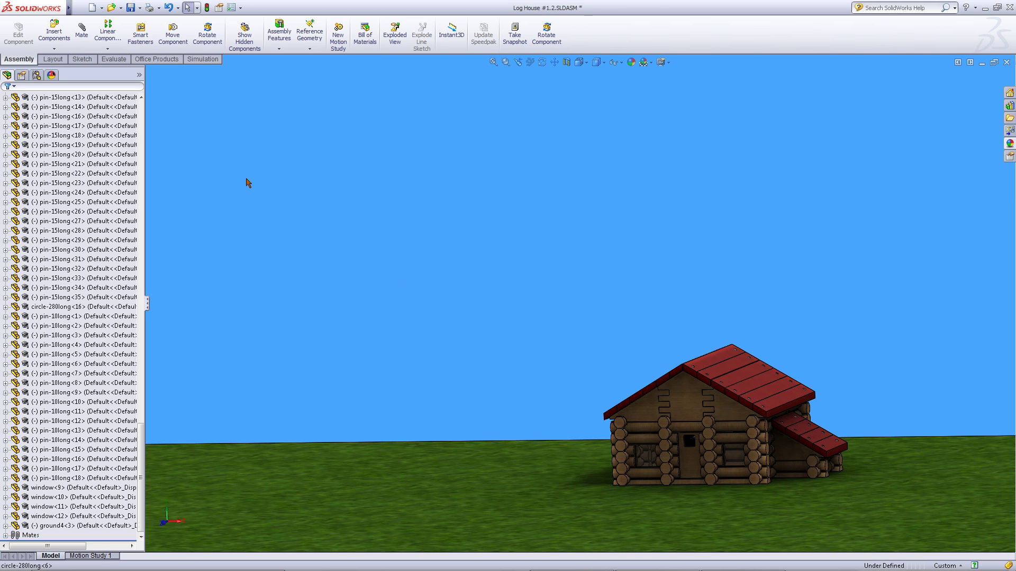
pyautogui.moveTo(59, 7)
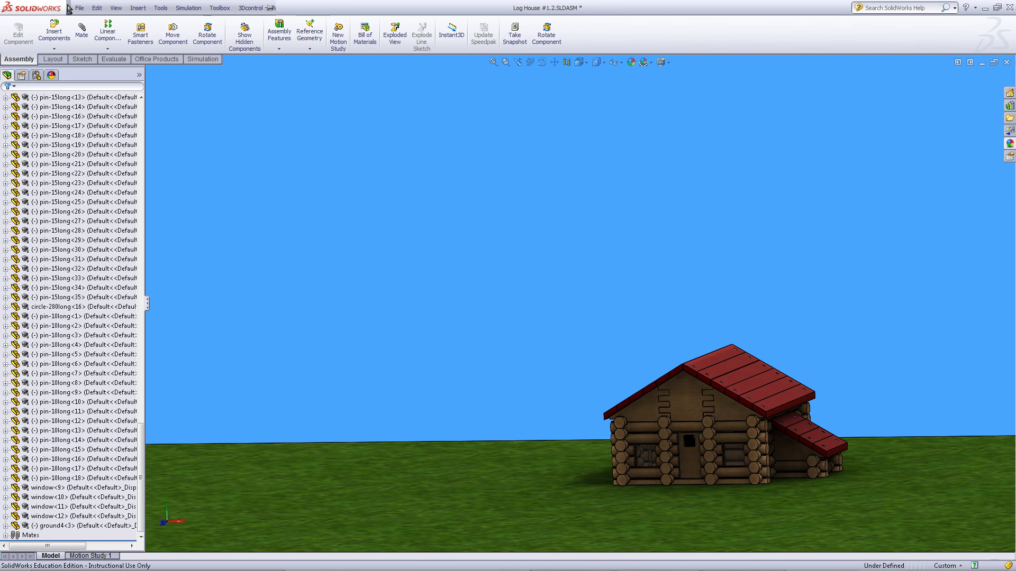
# Enable the PhotoView 360 add-in via Tools > Add-Ins and show the Render Tools.
pyautogui.click(161, 8)
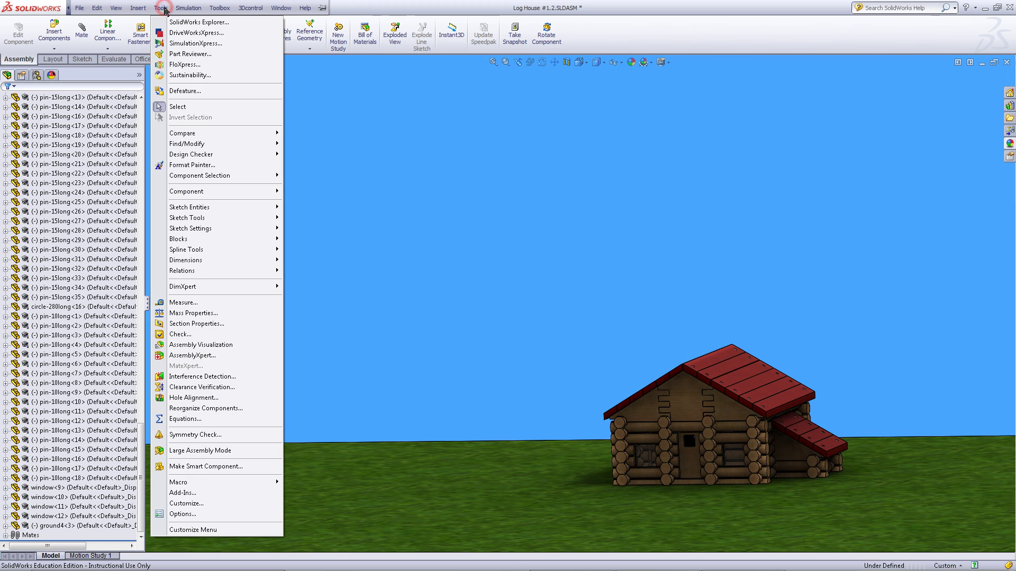
pyautogui.click(214, 493)
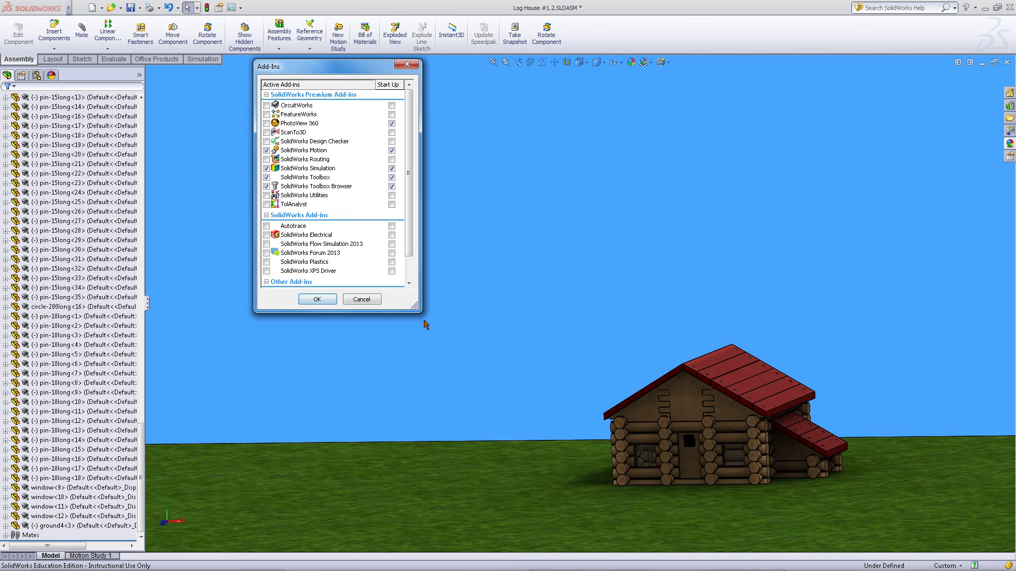
pyautogui.click(267, 123)
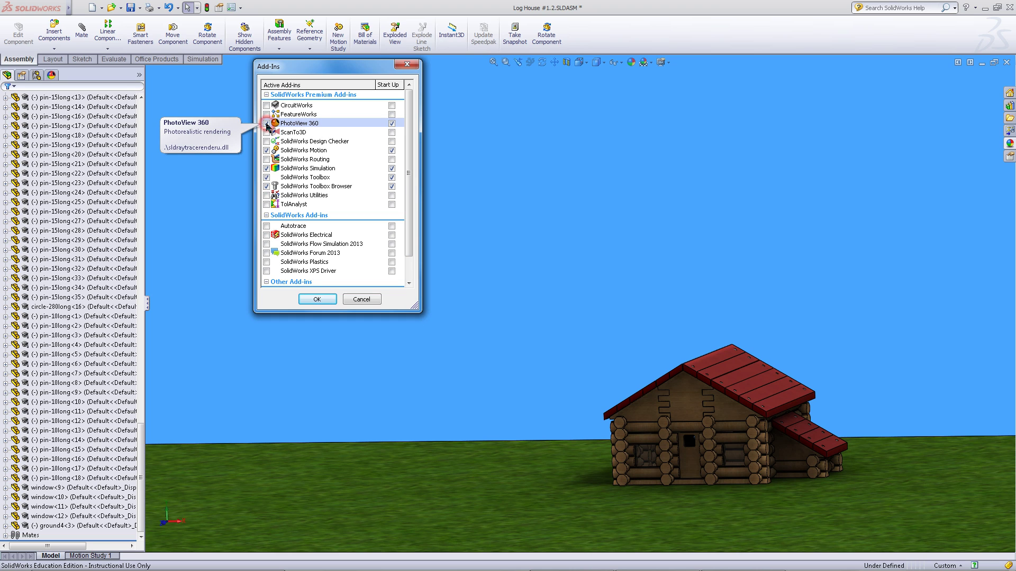
pyautogui.click(317, 300)
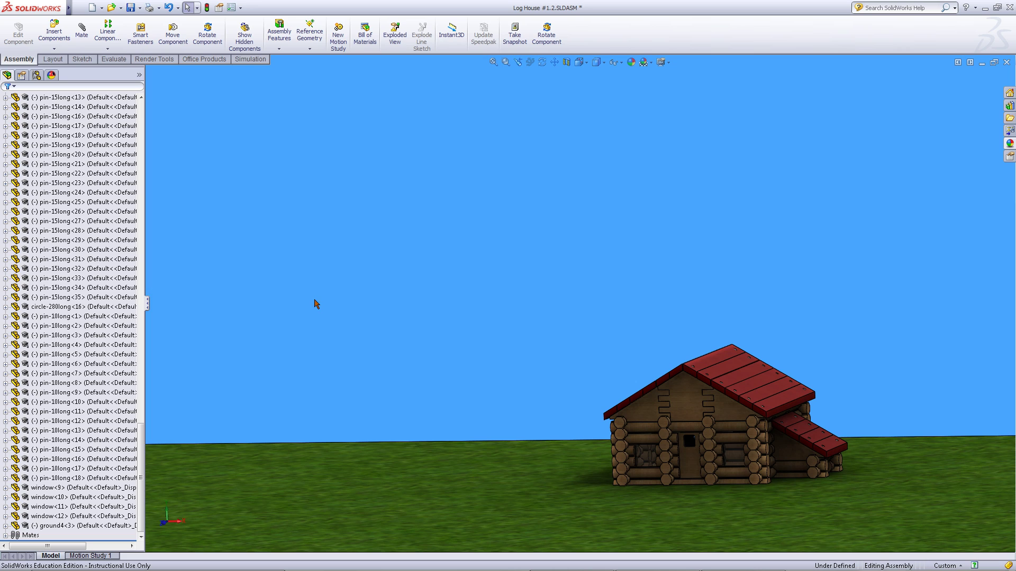
pyautogui.click(162, 60)
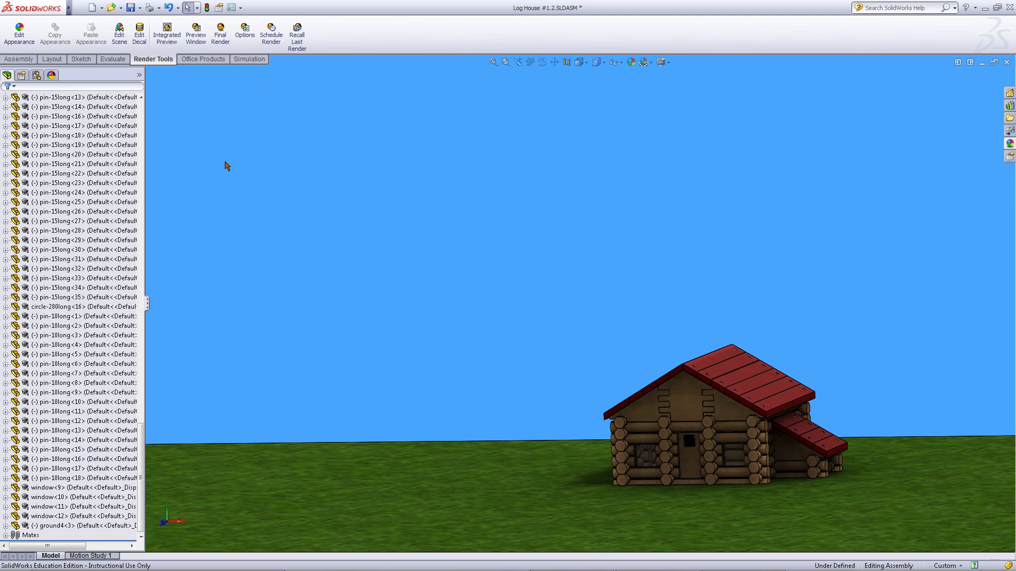
# In PhotoView 360 Options, enable Dynamic help, expand Bloom, keep Best final quality, and accept.
pyautogui.click(248, 39)
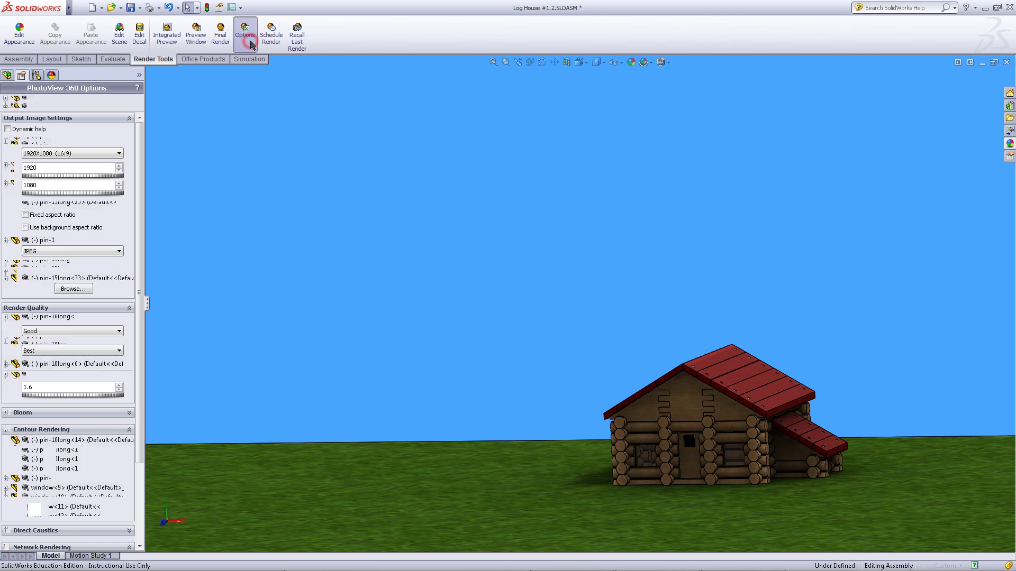
pyautogui.click(8, 129)
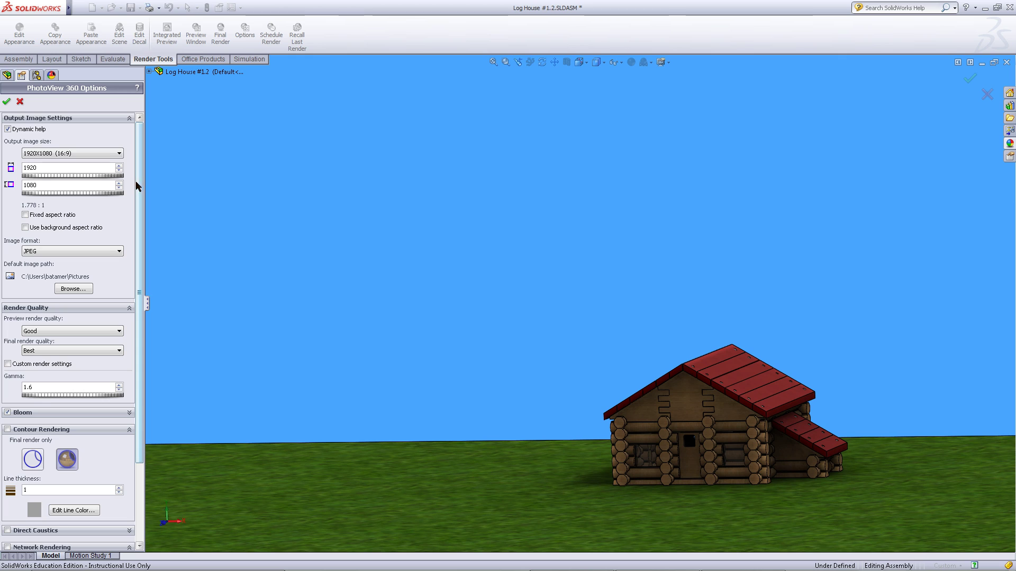
pyautogui.moveTo(142, 187); pyautogui.dragTo(140, 250)
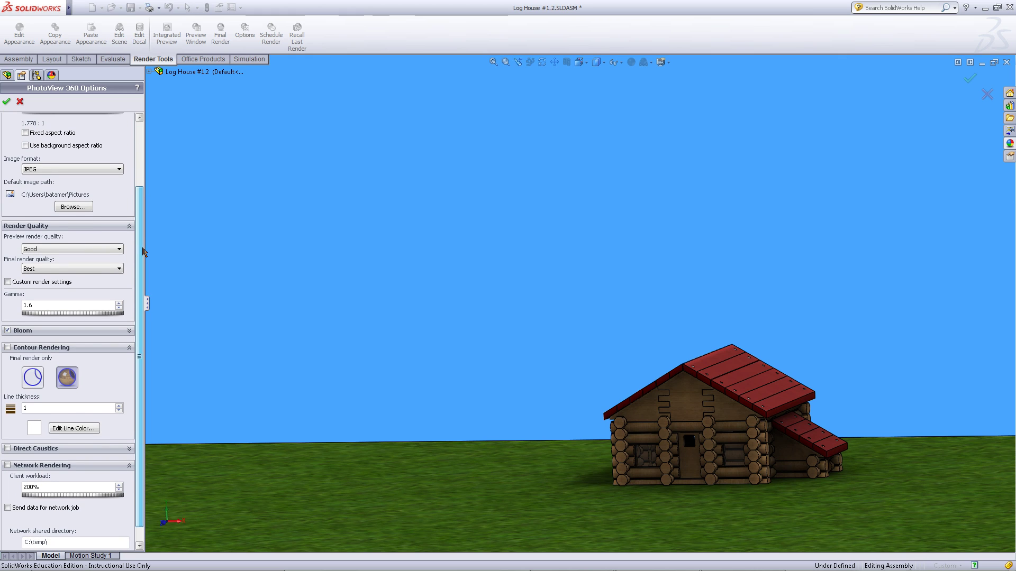
pyautogui.click(129, 331)
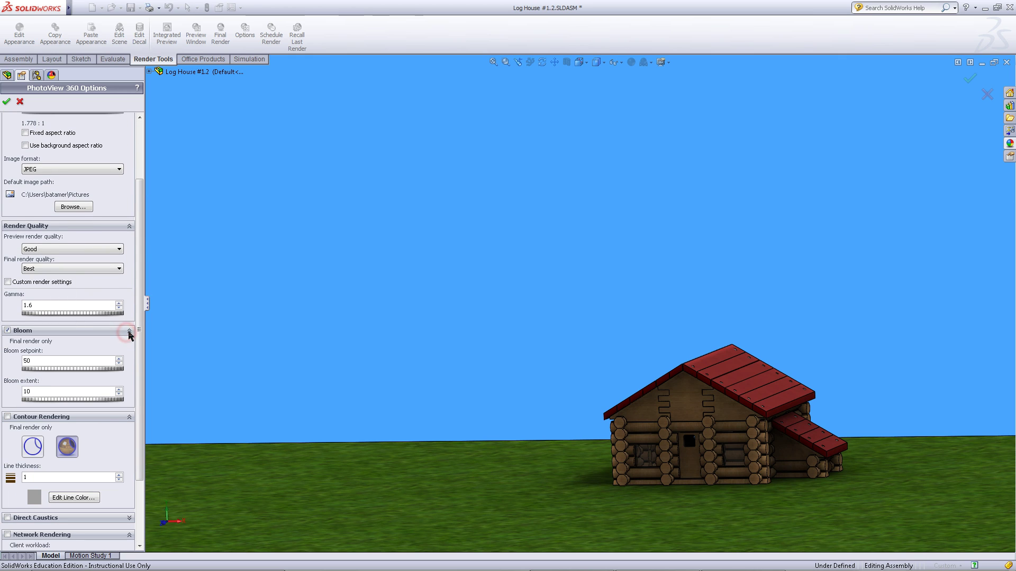
pyautogui.moveTo(33, 359)
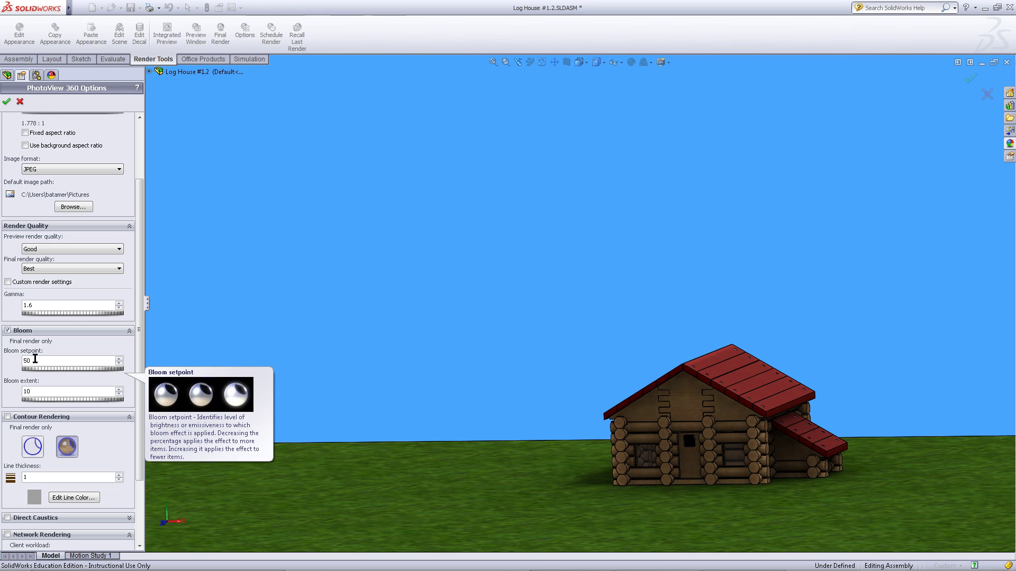
pyautogui.moveTo(63, 390)
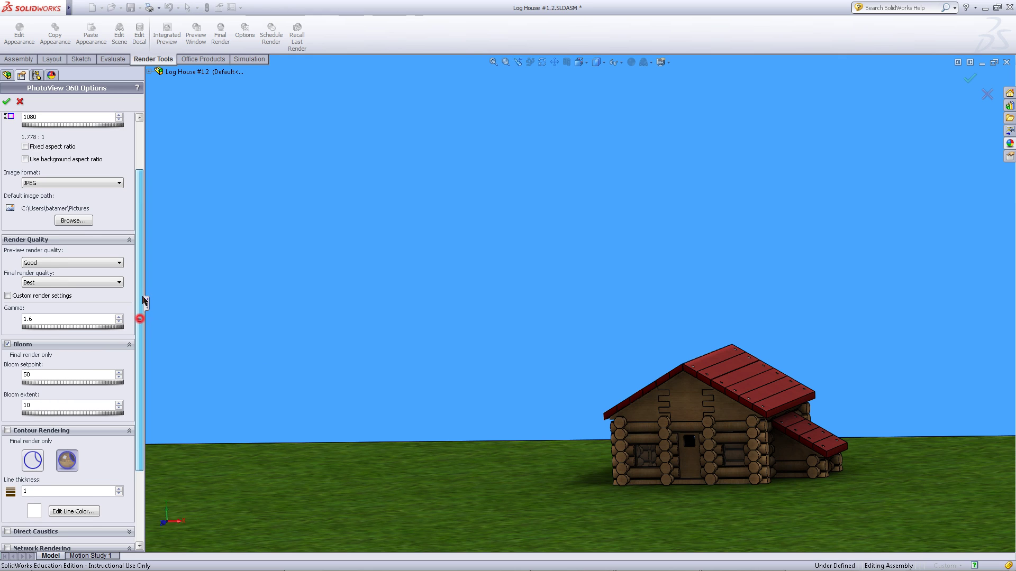
pyautogui.moveTo(138, 319); pyautogui.dragTo(150, 275)
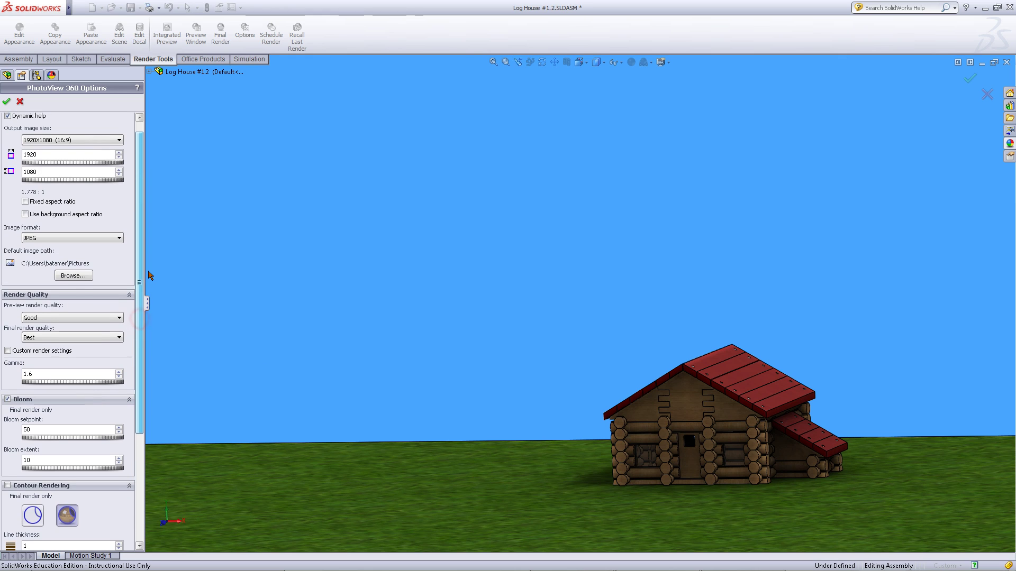
pyautogui.click(90, 337)
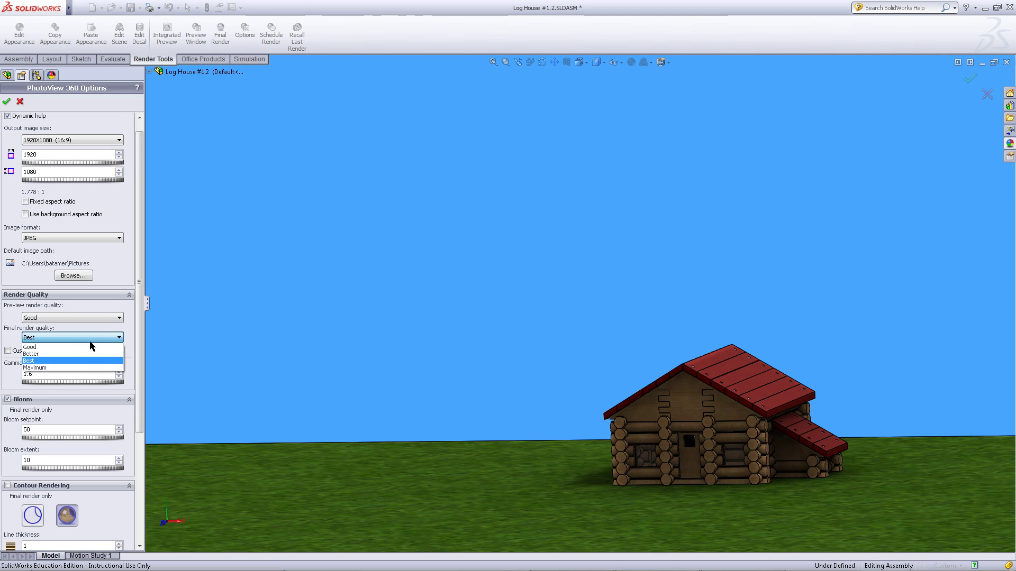
pyautogui.click(86, 361)
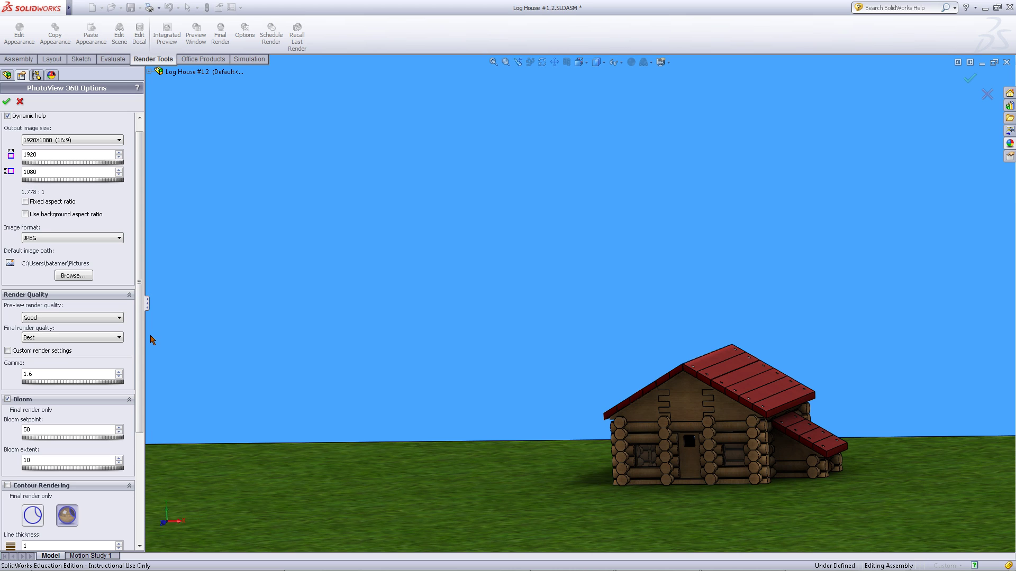
pyautogui.click(6, 101)
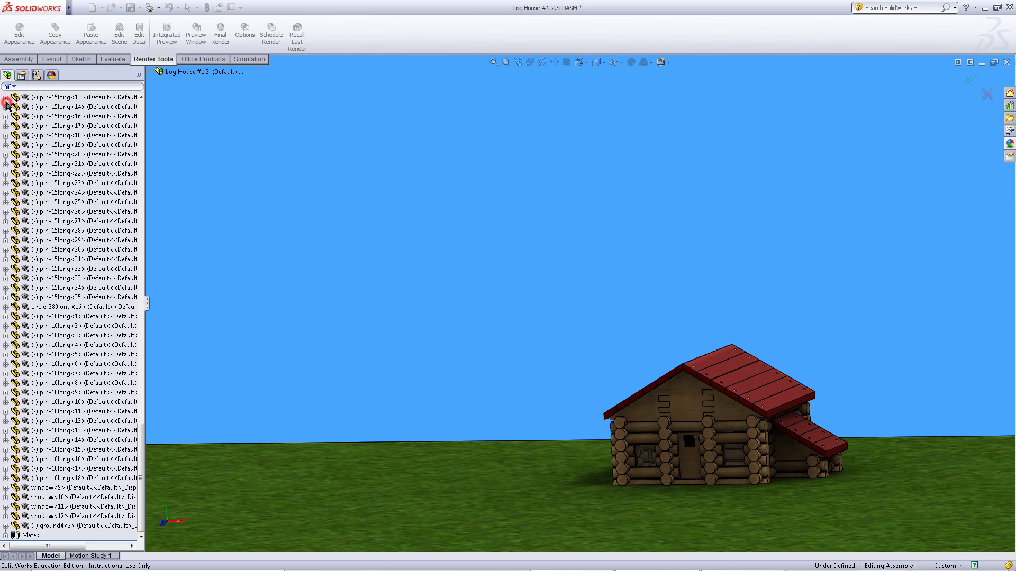
pyautogui.click(358, 197)
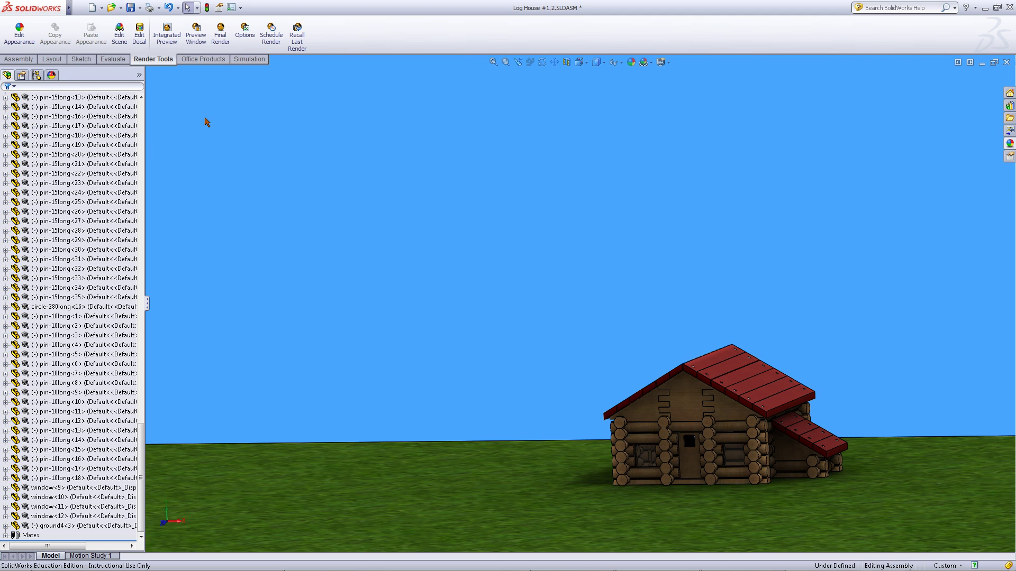
pyautogui.click(197, 38)
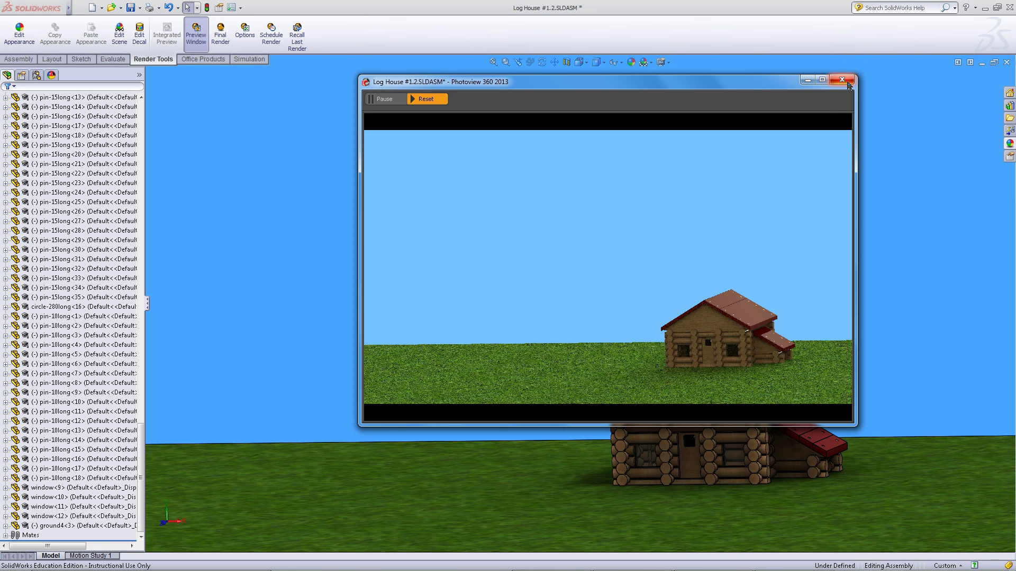
pyautogui.click(847, 81)
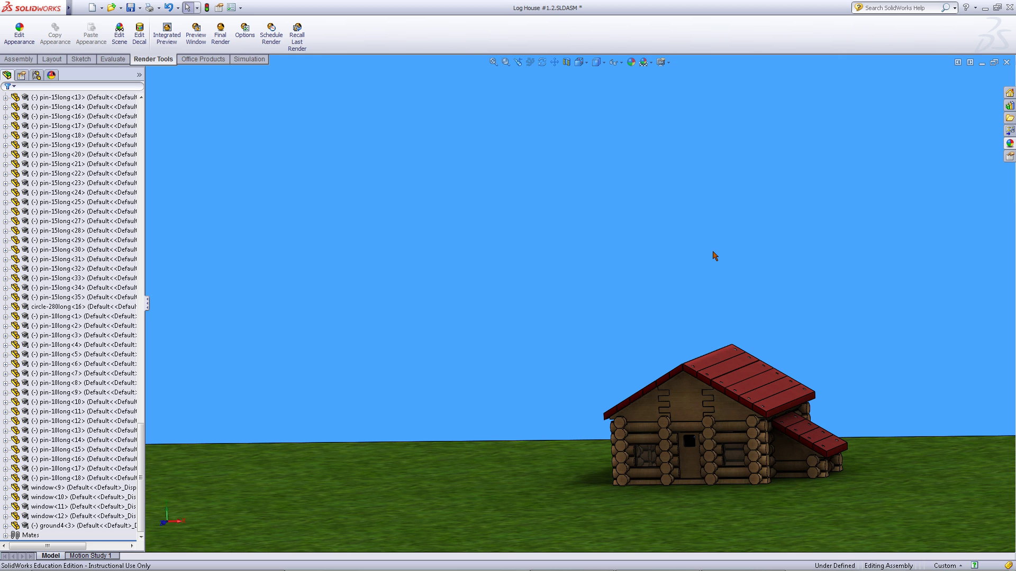
# Pan the cabin to the centre of the view and rotate it to face front.
pyautogui.click(712, 252)
pyautogui.keyDown('ctrl'); pyautogui.moveTo(698, 260); pyautogui.dragTo(455, 231, button='middle'); pyautogui.keyUp('ctrl')
pyautogui.press('Escape')
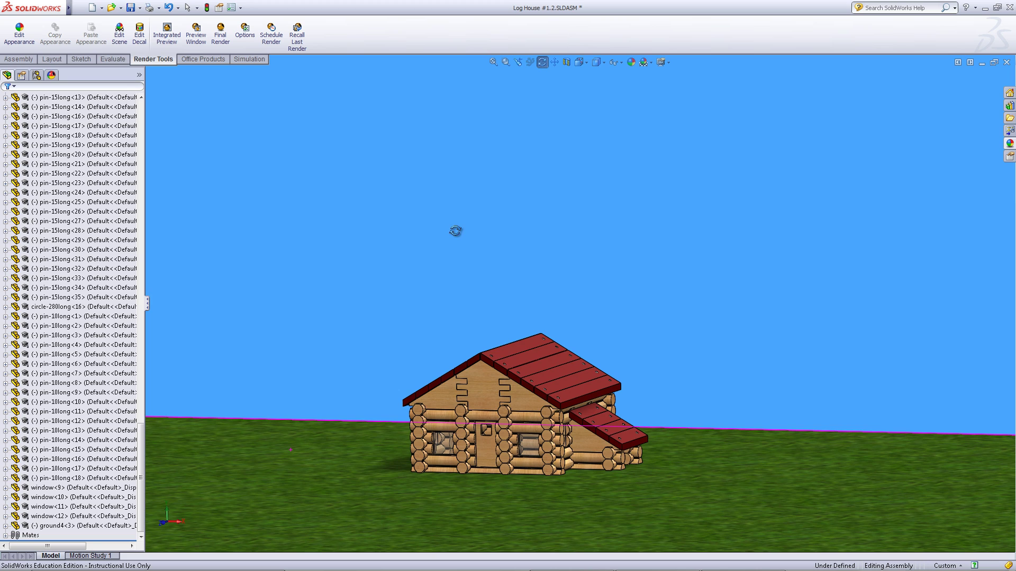
pyautogui.press('Escape')
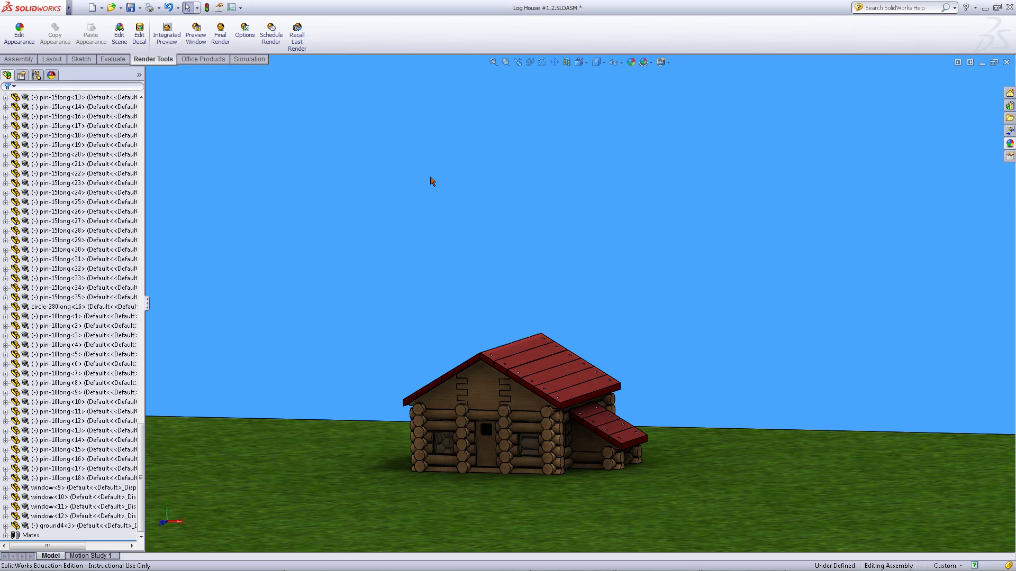
pyautogui.click(196, 34)
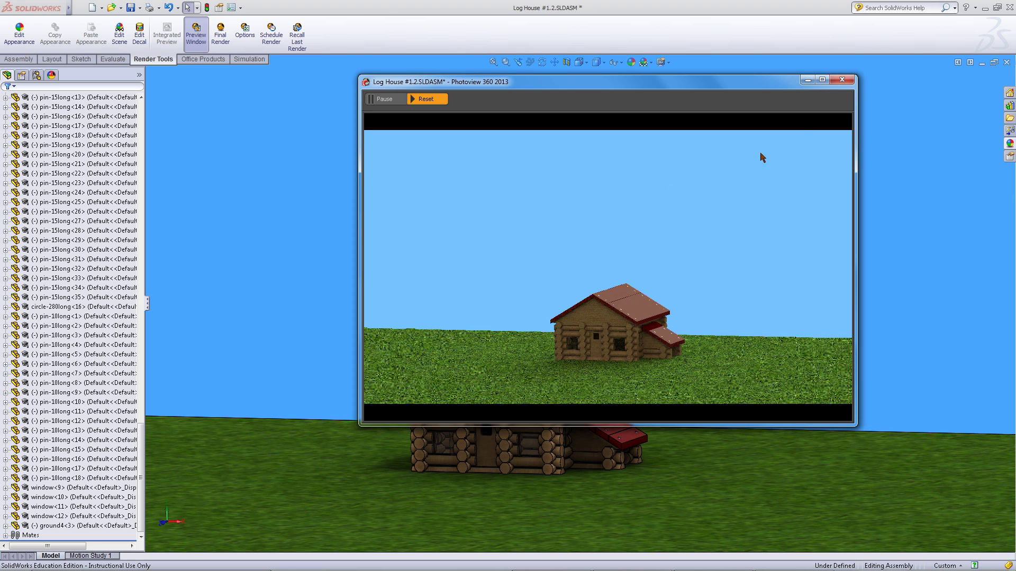
pyautogui.click(844, 80)
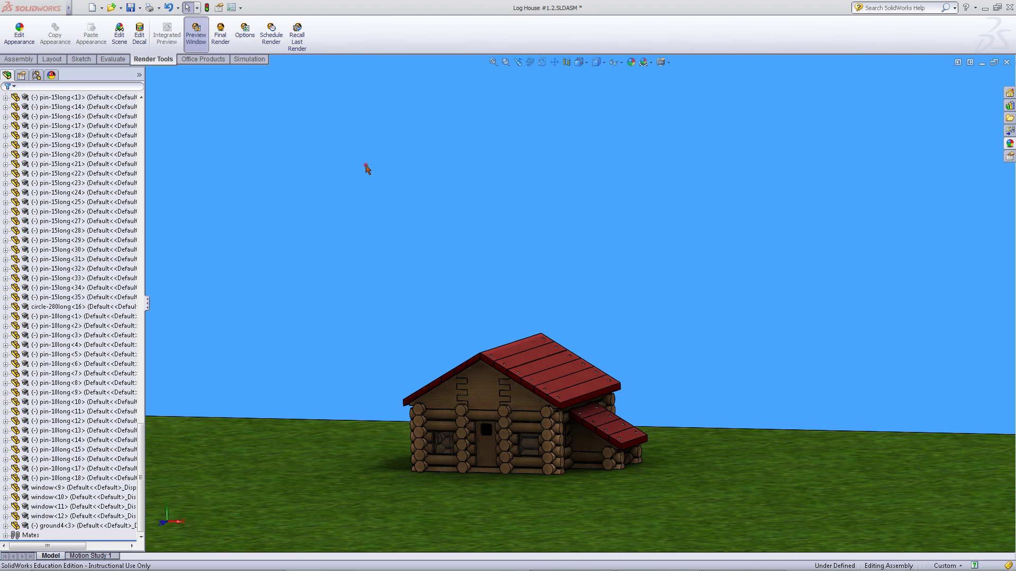
# Run the 1920×1080 Final Render of the cabin and open Save Image.
pyautogui.click(218, 35)
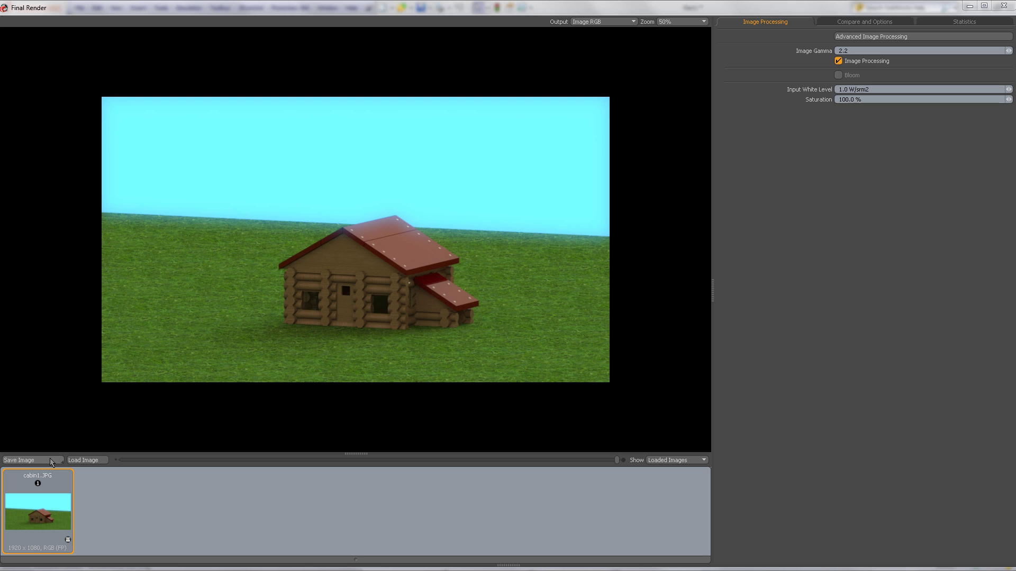
pyautogui.click(51, 462)
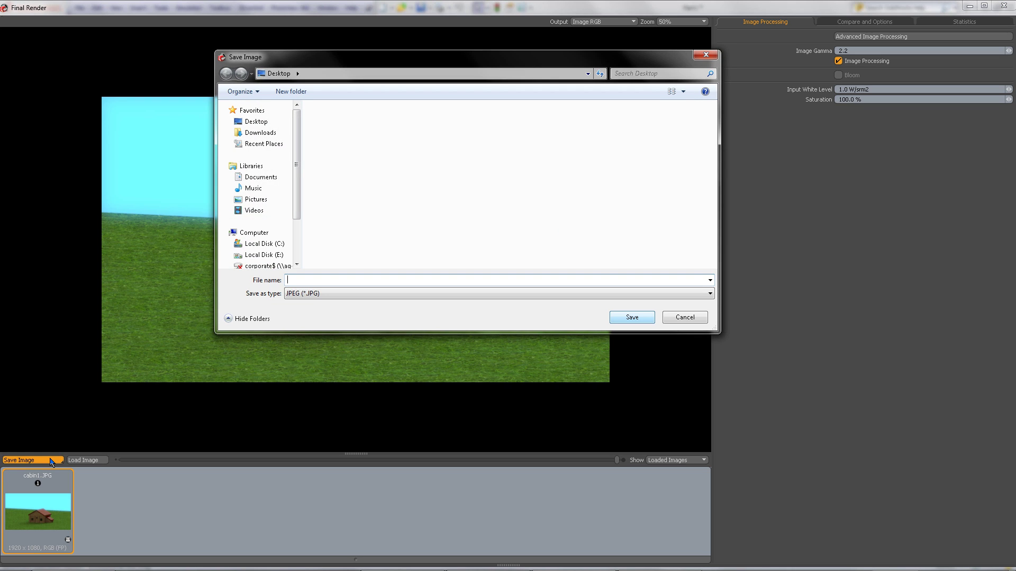